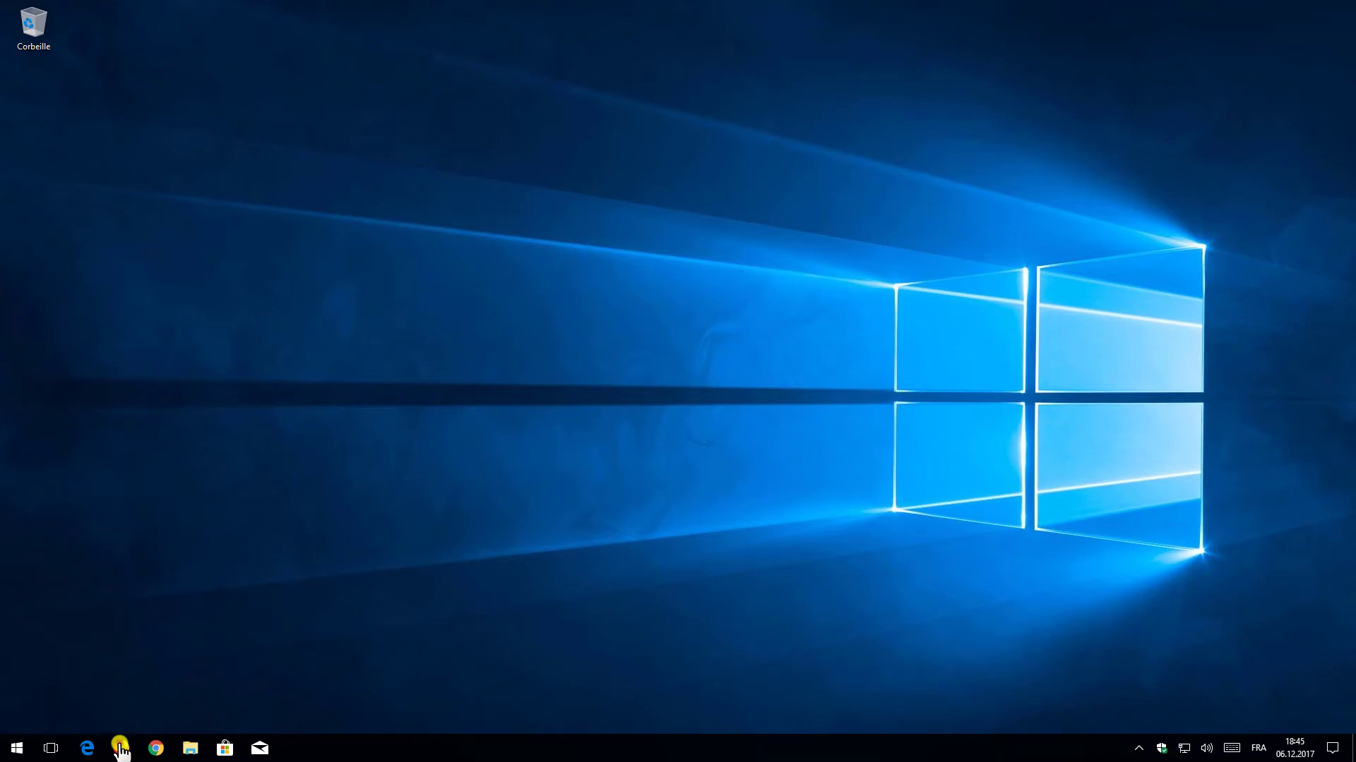
Open Firefox and search the web for "ublock origin"
left_click(121, 747)
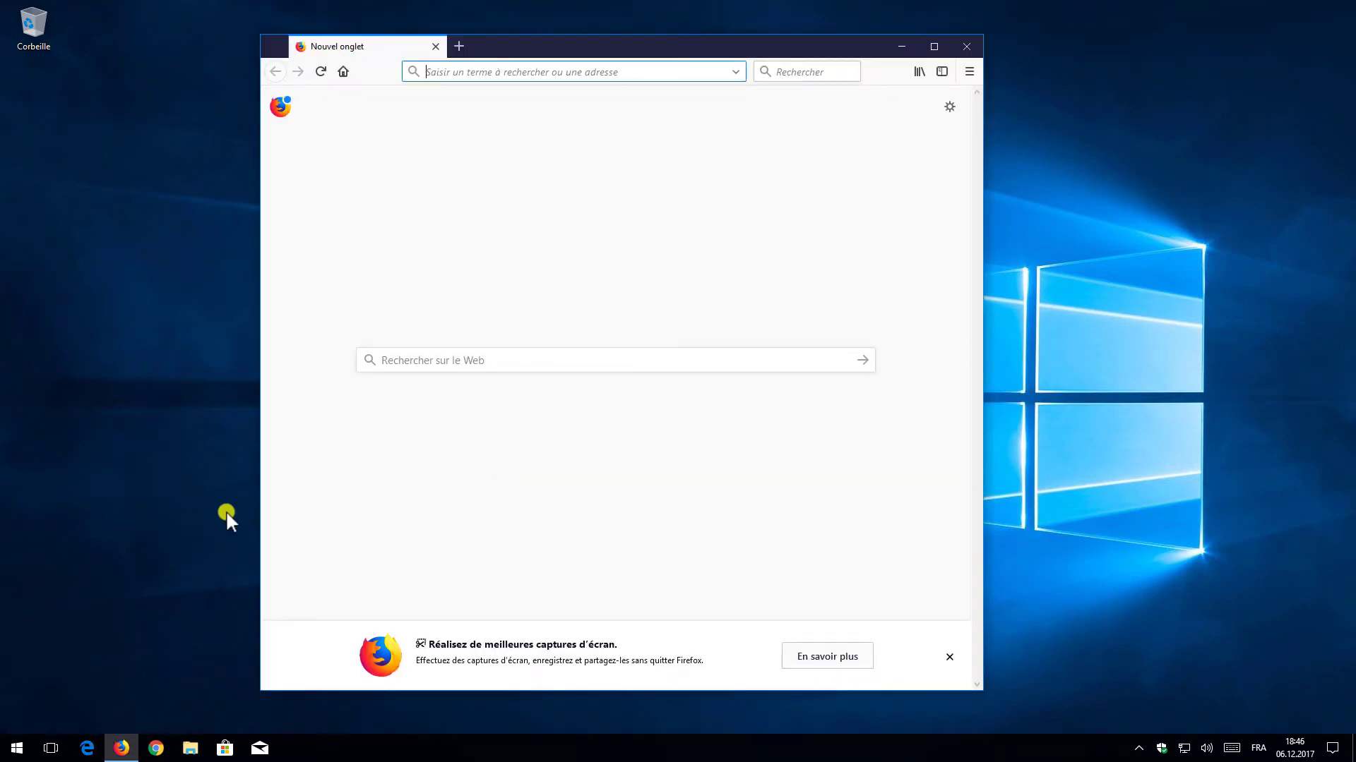
left_click(471, 71)
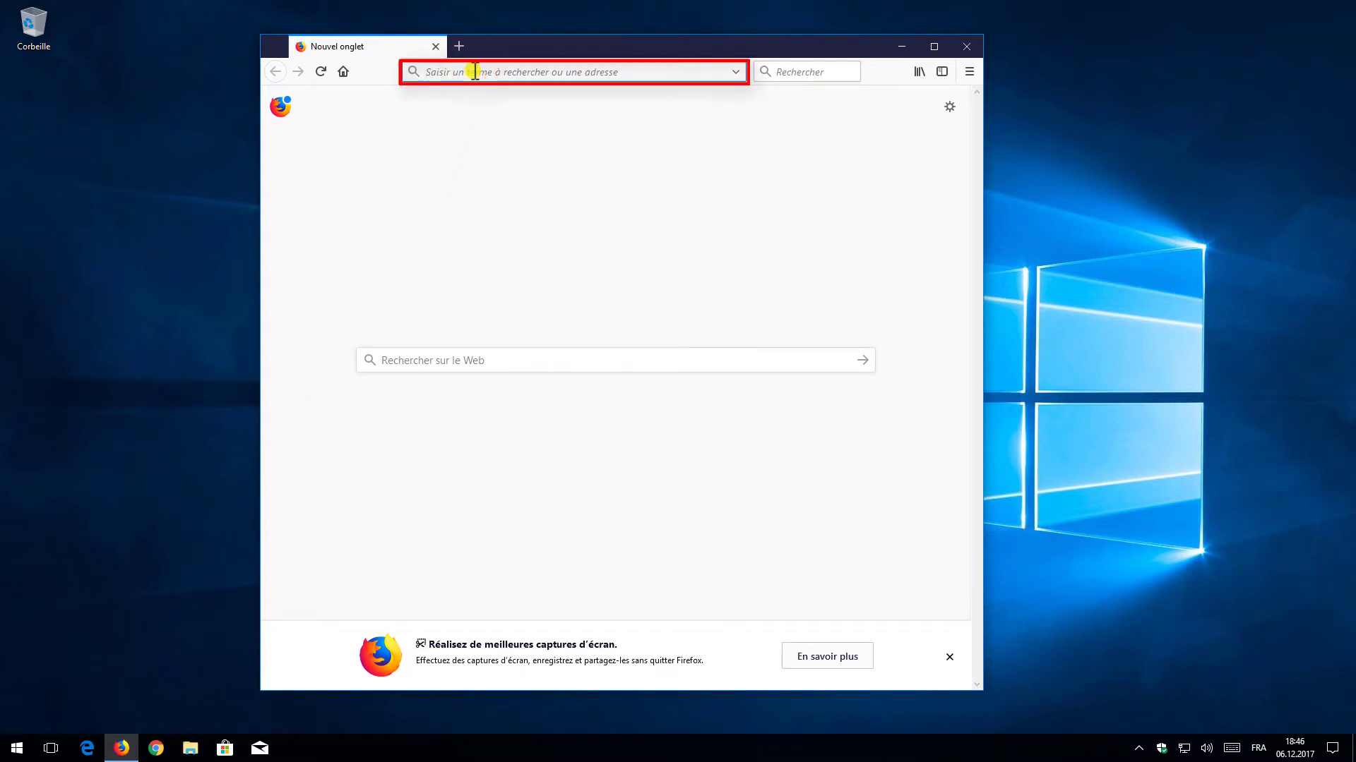
type("ublock")
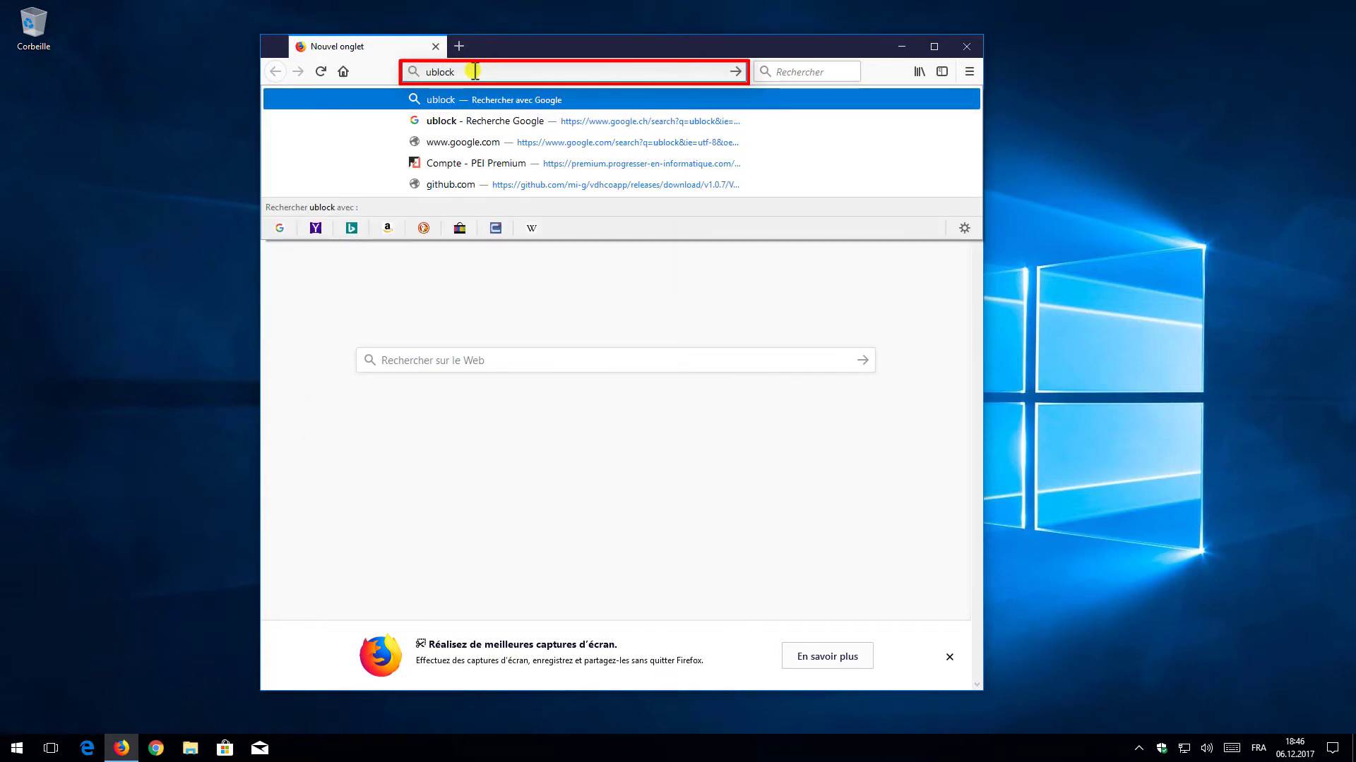
type(" origin")
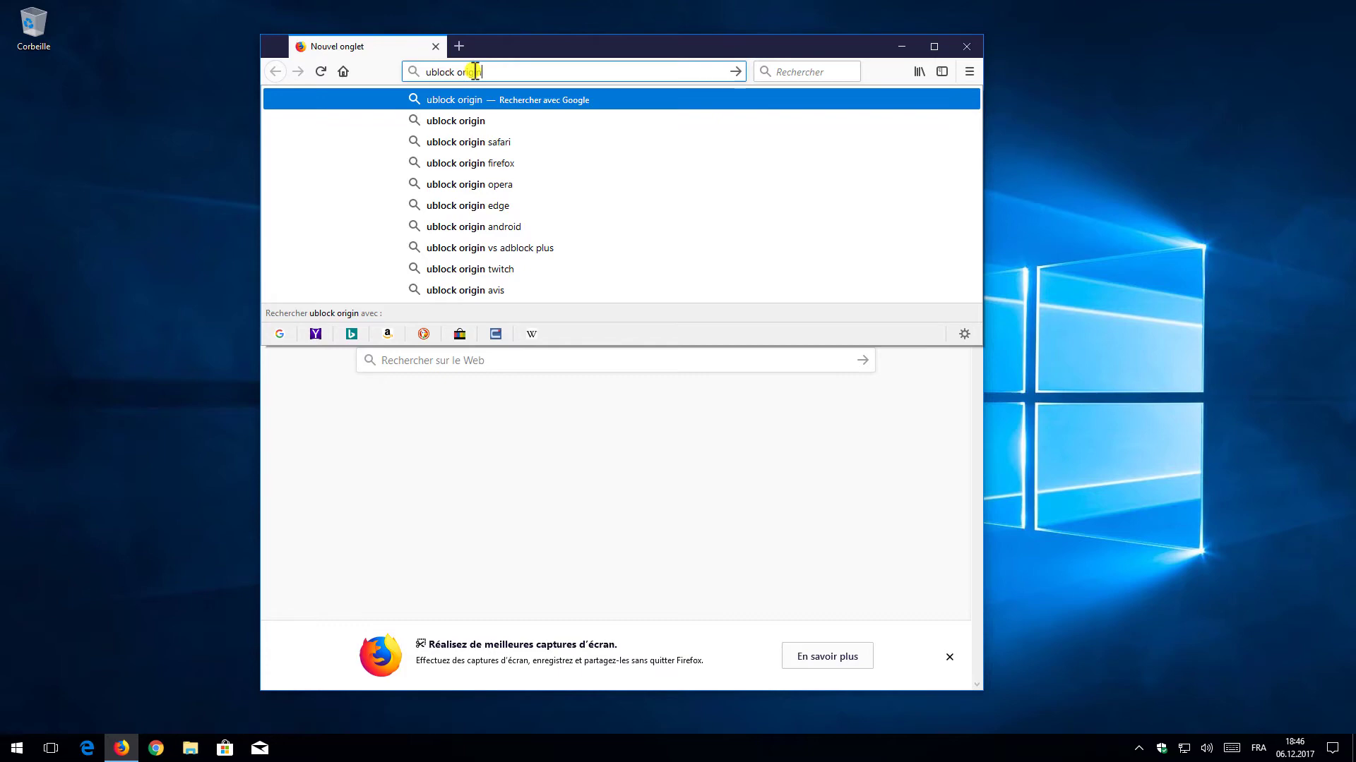
key("Return")
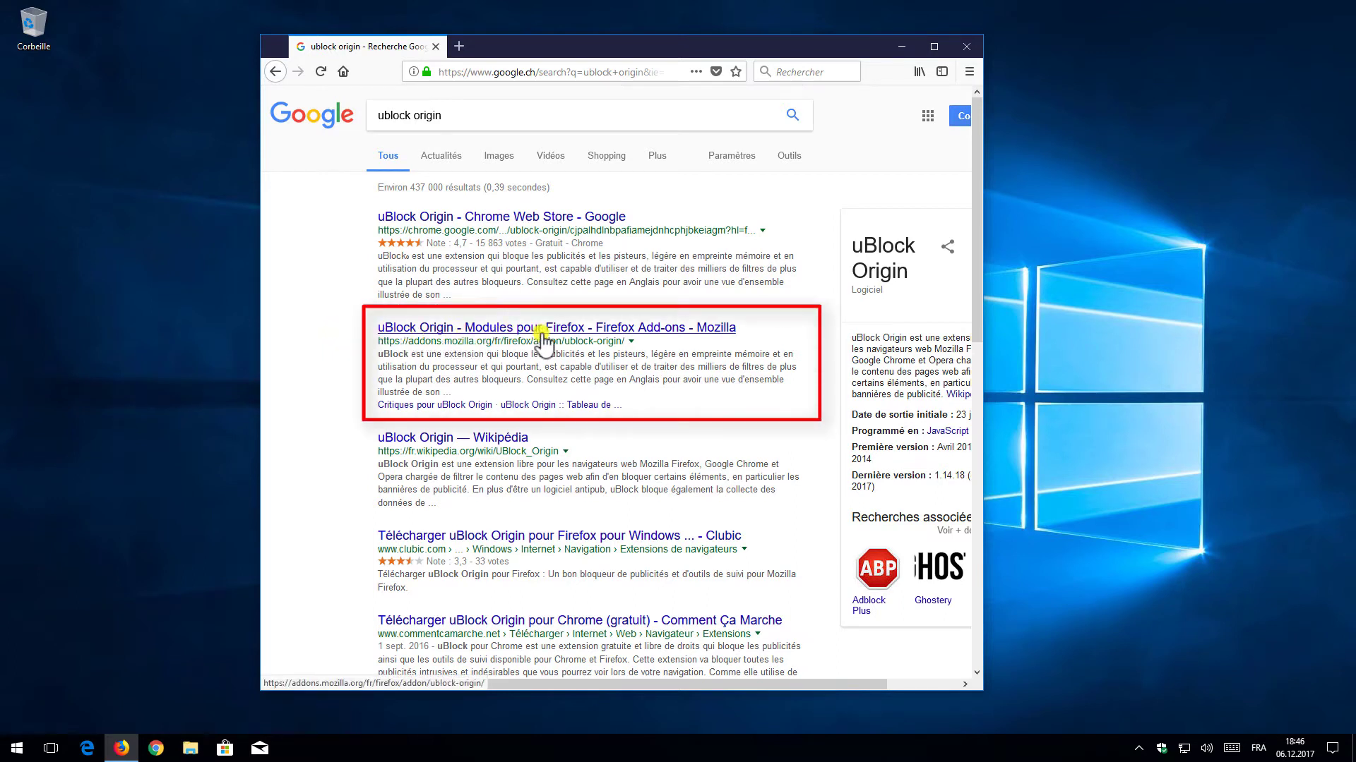
Open the uBlock Origin page on Mozilla Add-ons and add the extension to Firefox, granting the requested permissions
left_click(591, 330)
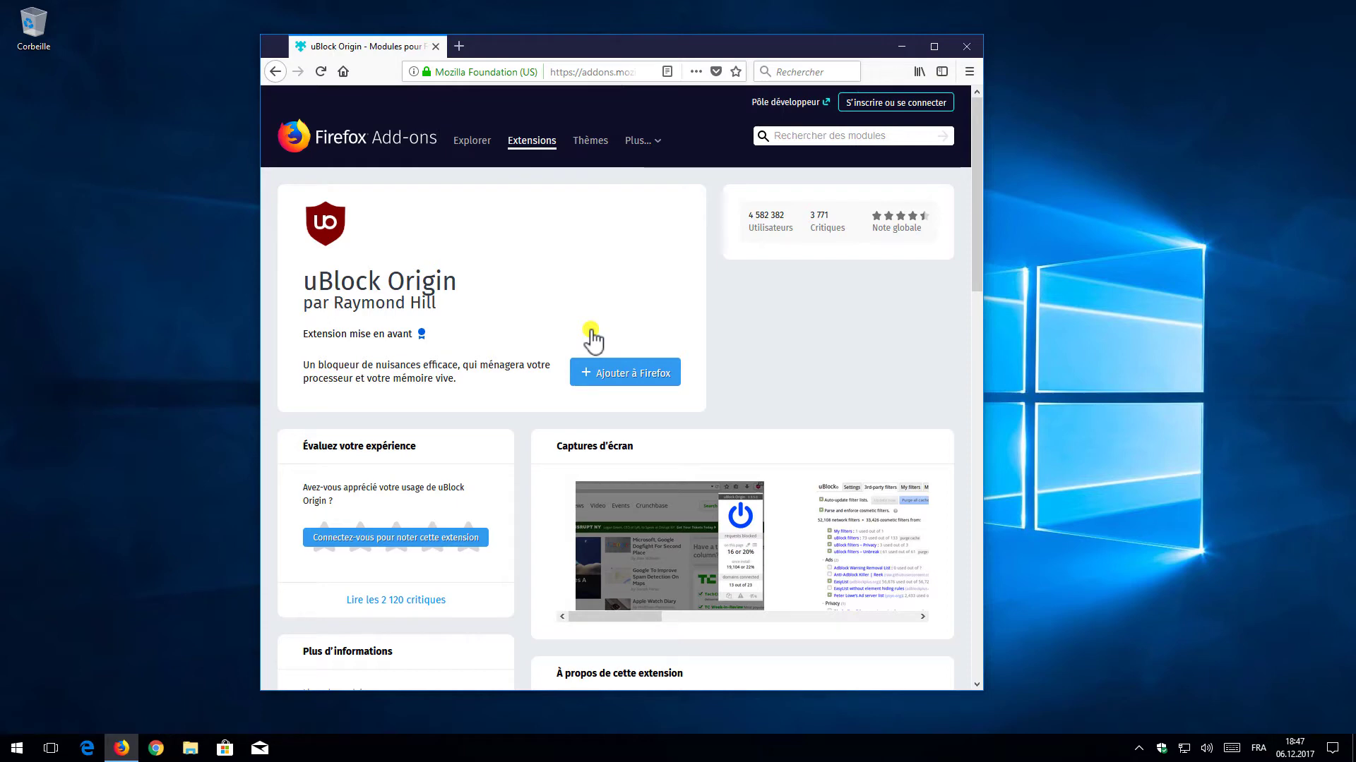
left_click(637, 380)
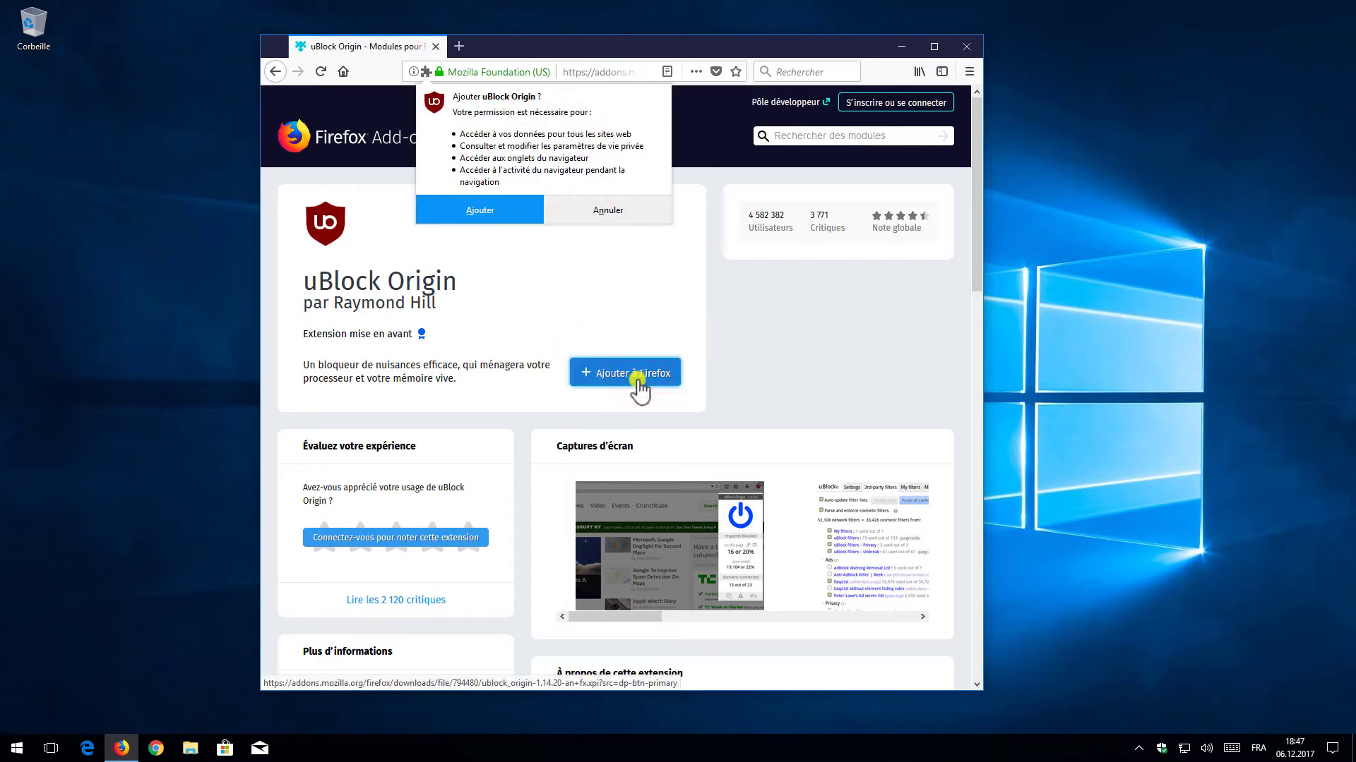
left_click(473, 211)
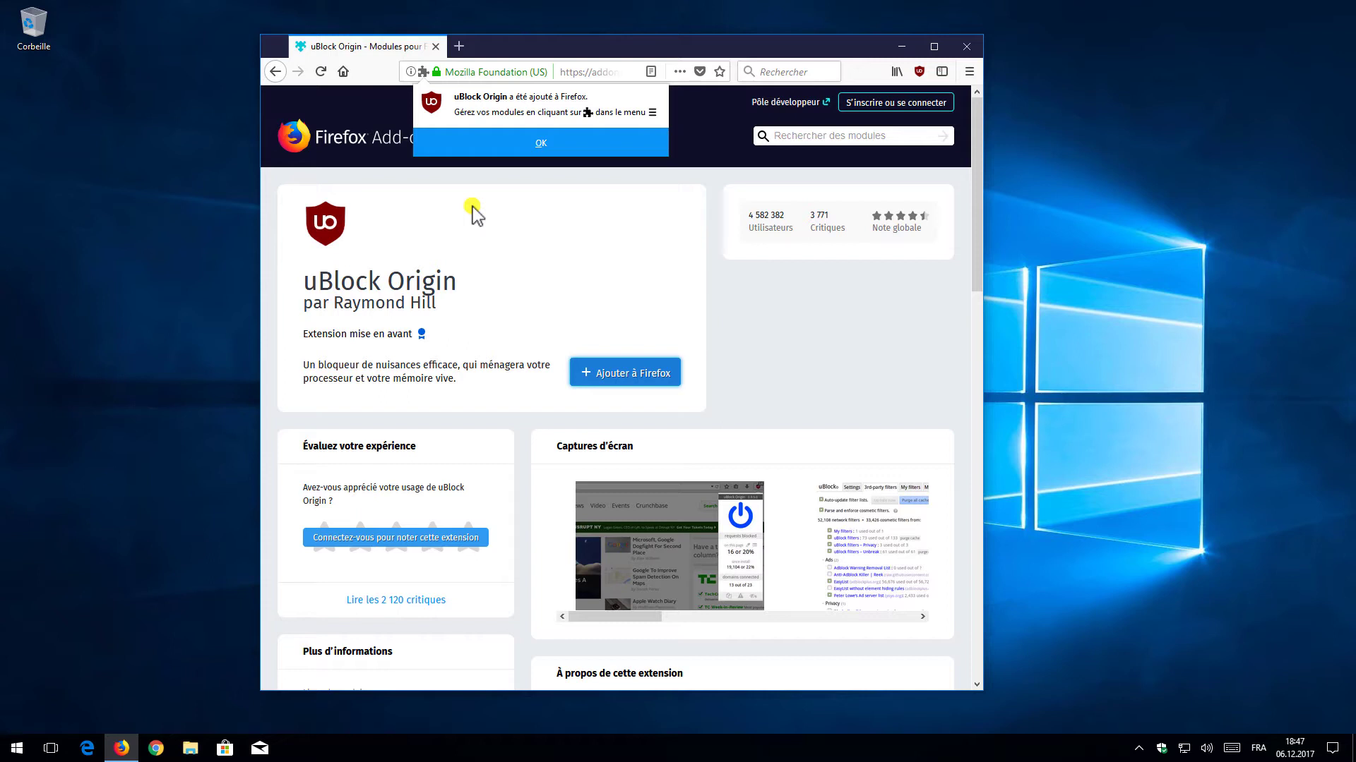
left_click(586, 235)
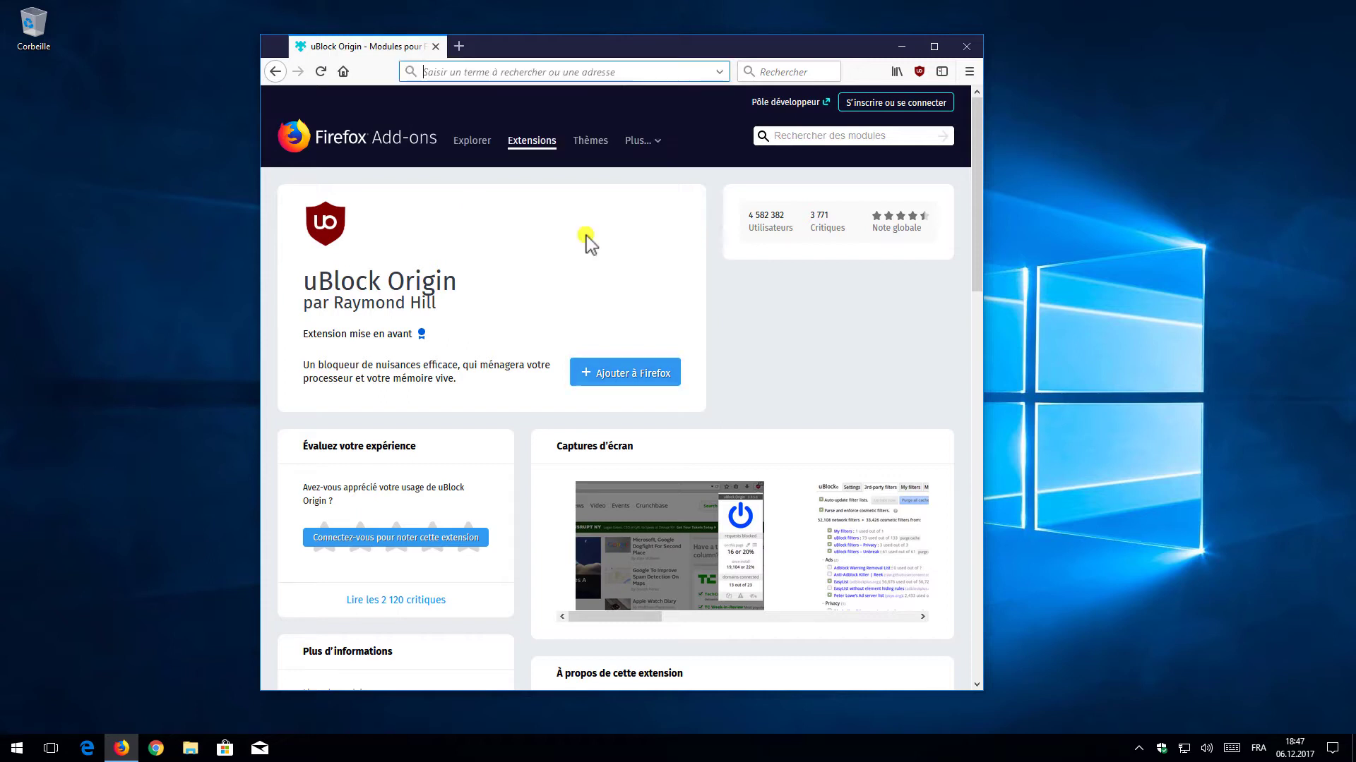
Load the website lemonde.fr in the current Firefox tab
left_click(506, 71)
type("lemonde.fr/")
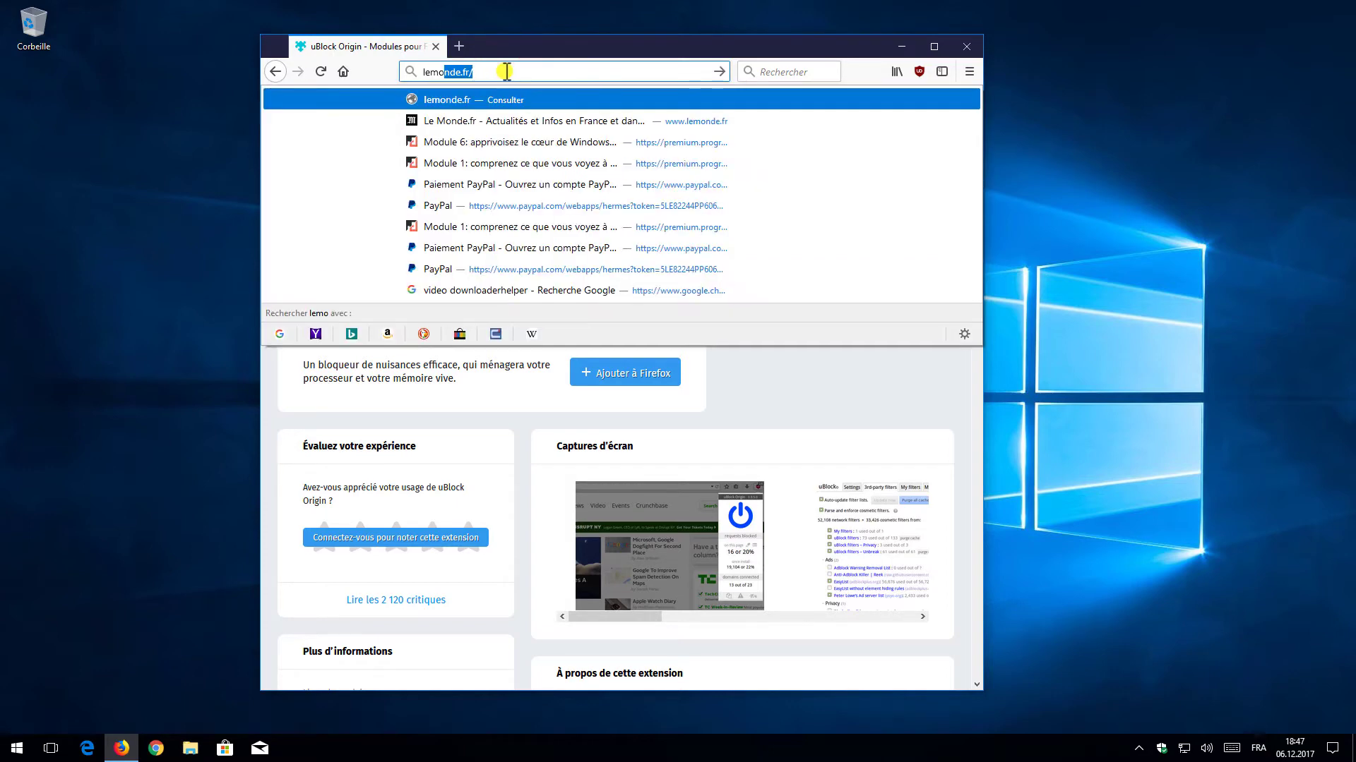
key("Return")
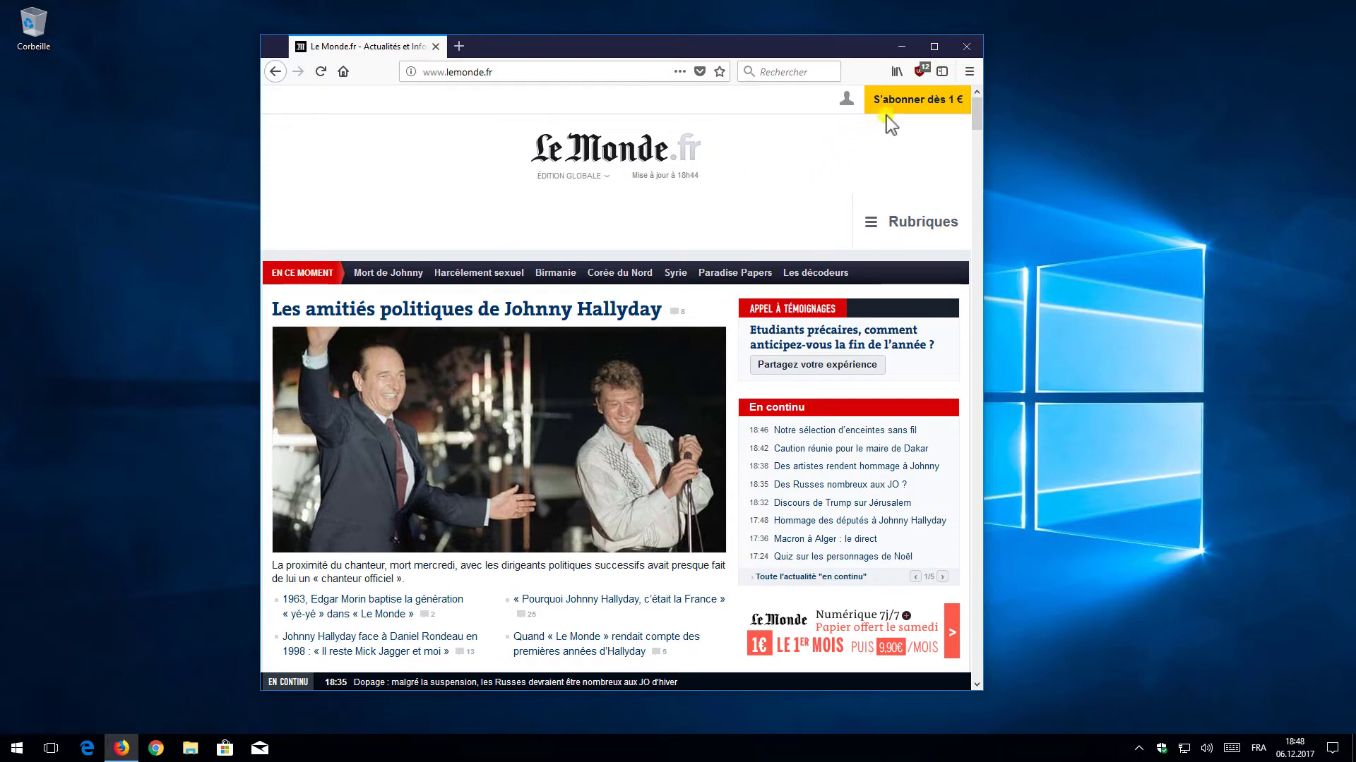
Disable uBlock Origin for the Le Monde site and reload the page to inspect its advertisements
left_click(921, 71)
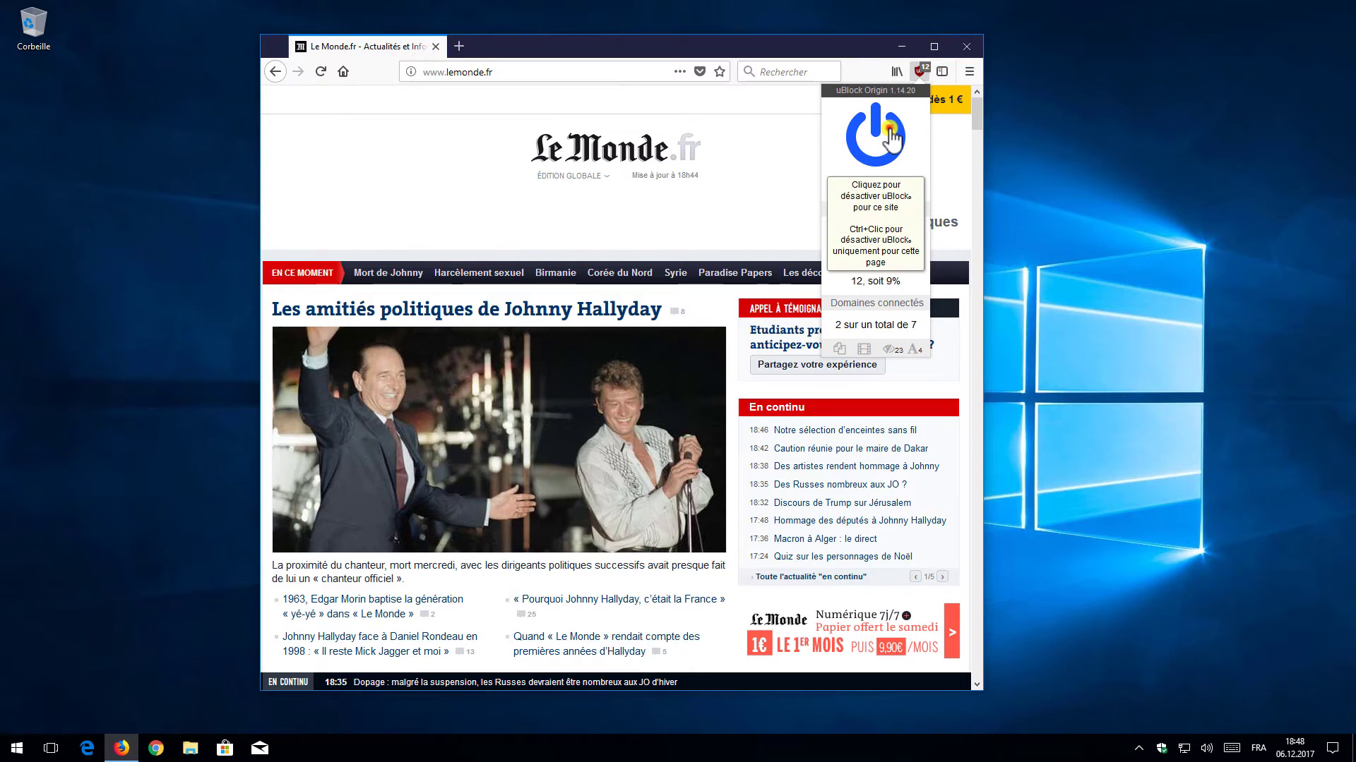
left_click(890, 131)
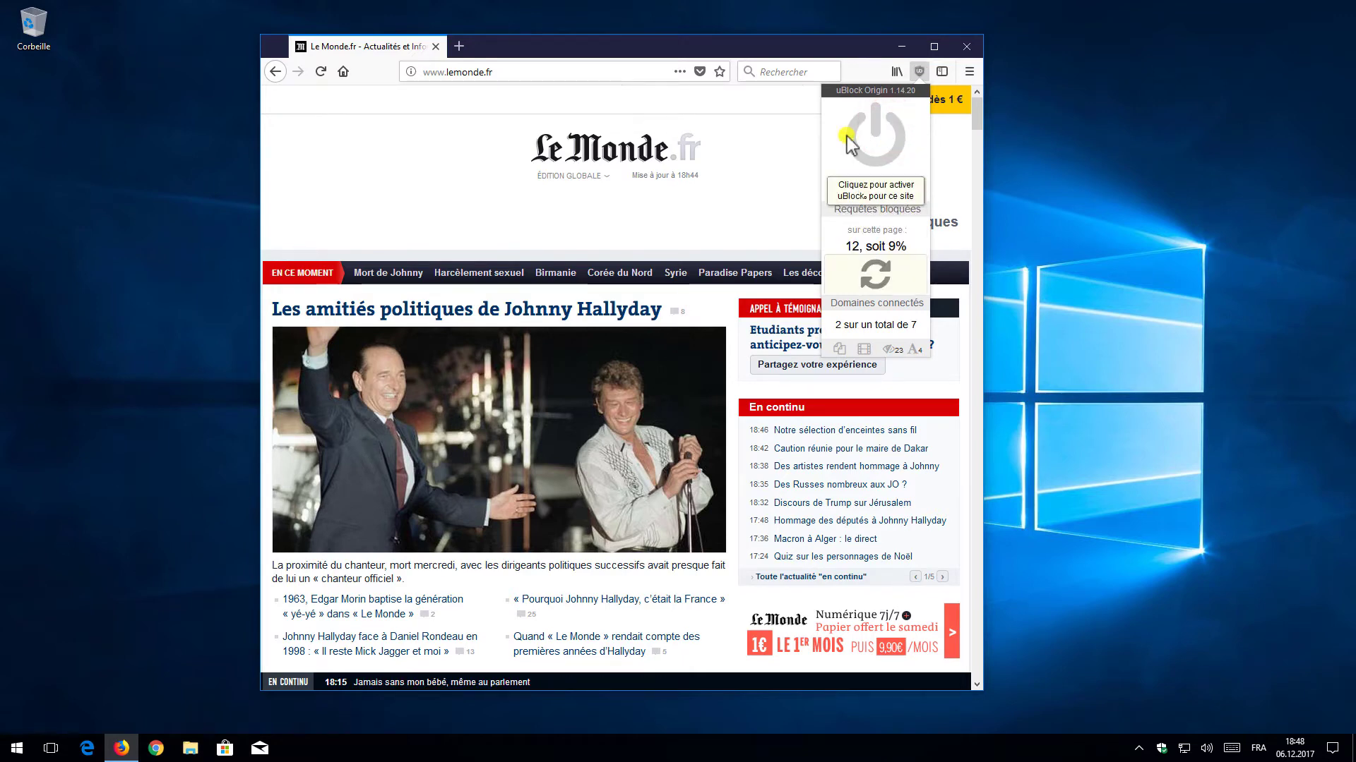
left_click(319, 73)
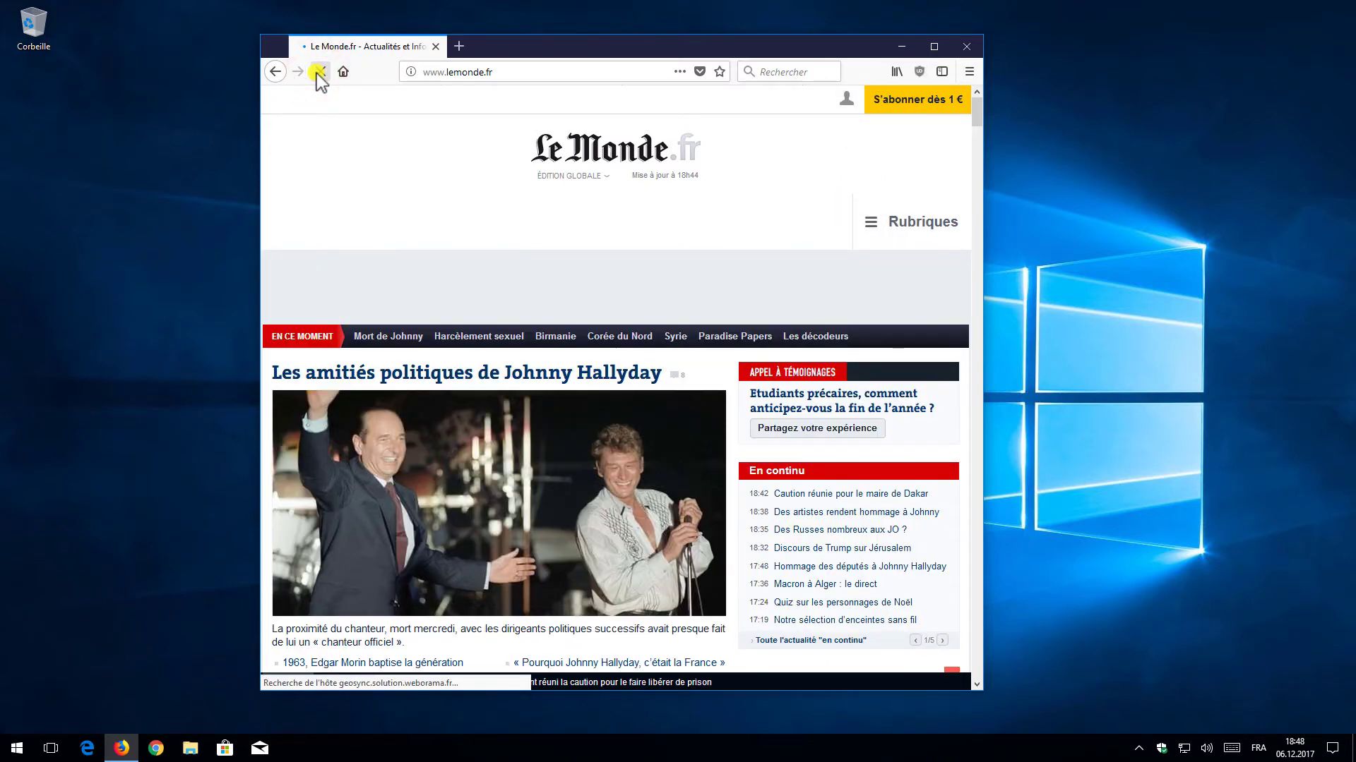
left_click(317, 72)
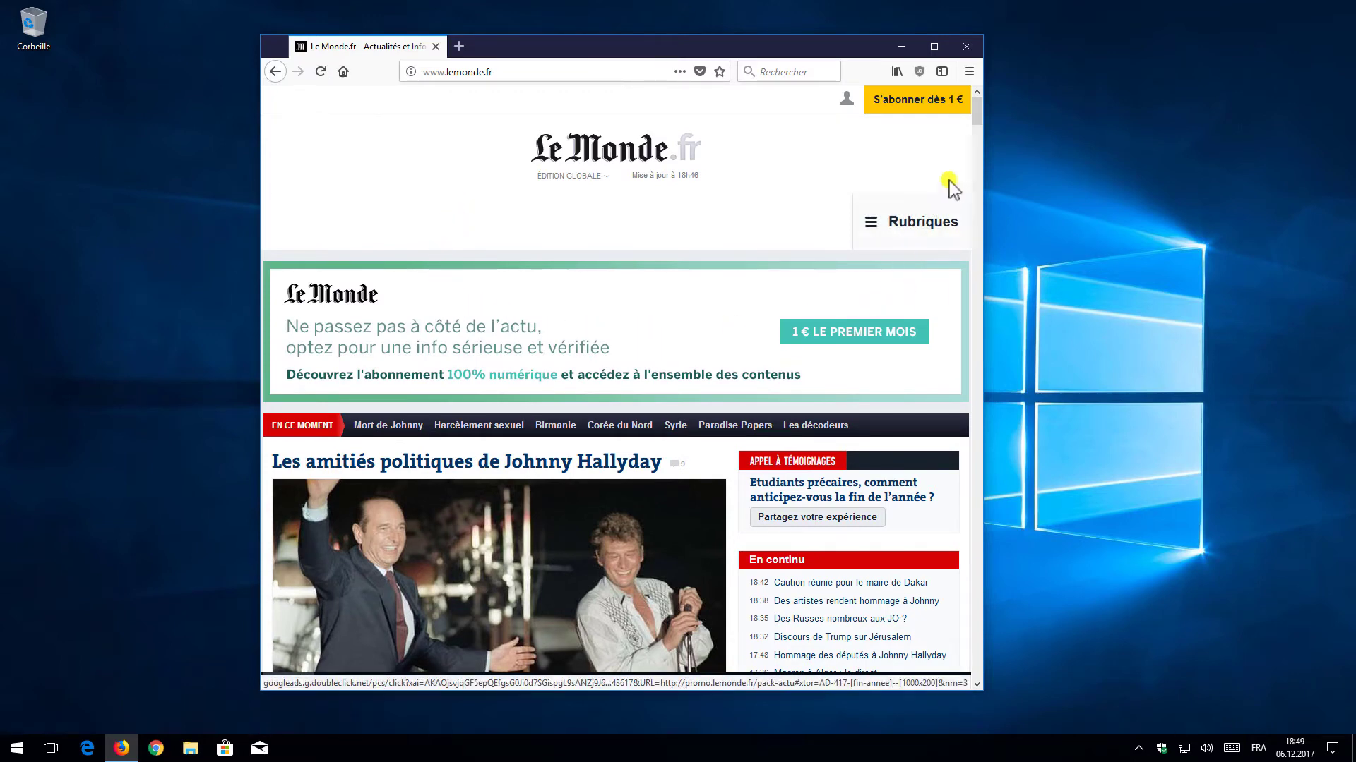
left_click_drag(972, 117, 975, 143)
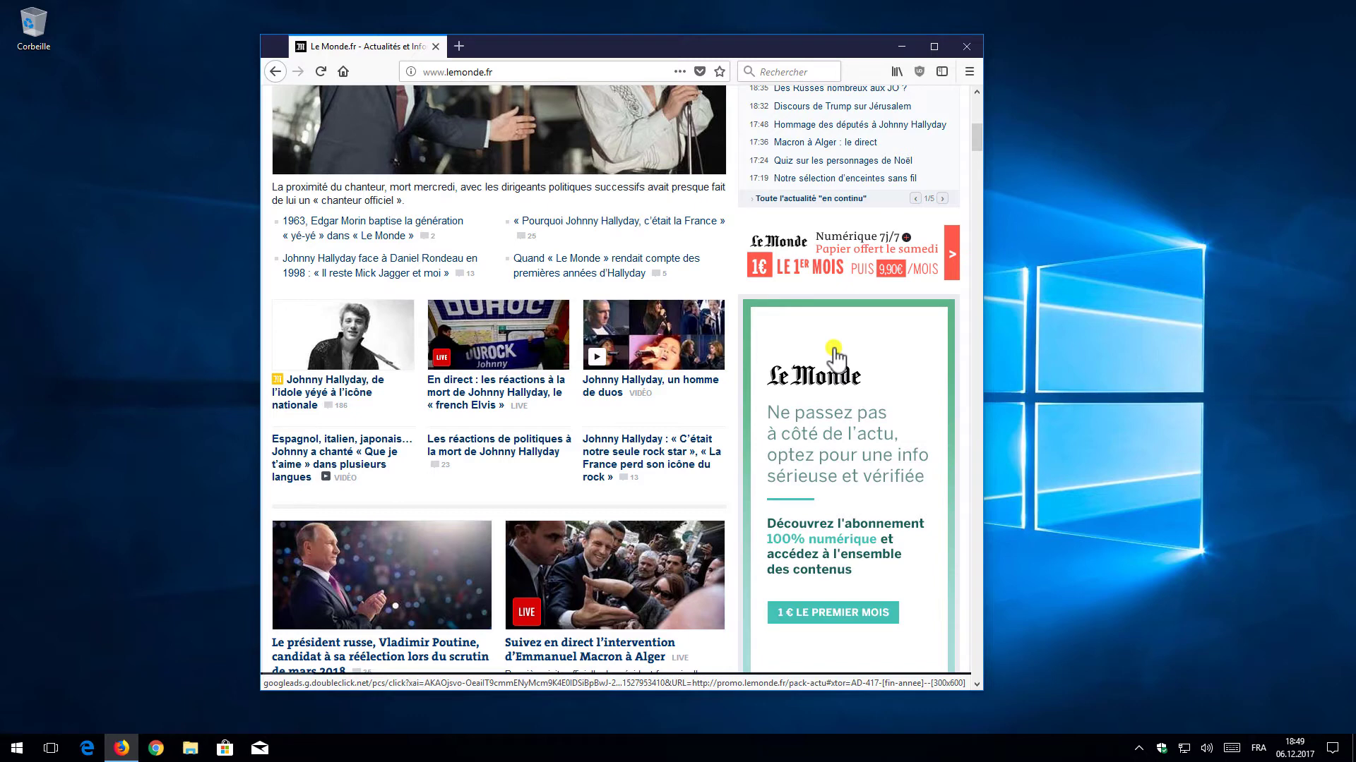
Close Firefox, switch to Google Chrome and search for "uorigin chrome"
left_click(969, 47)
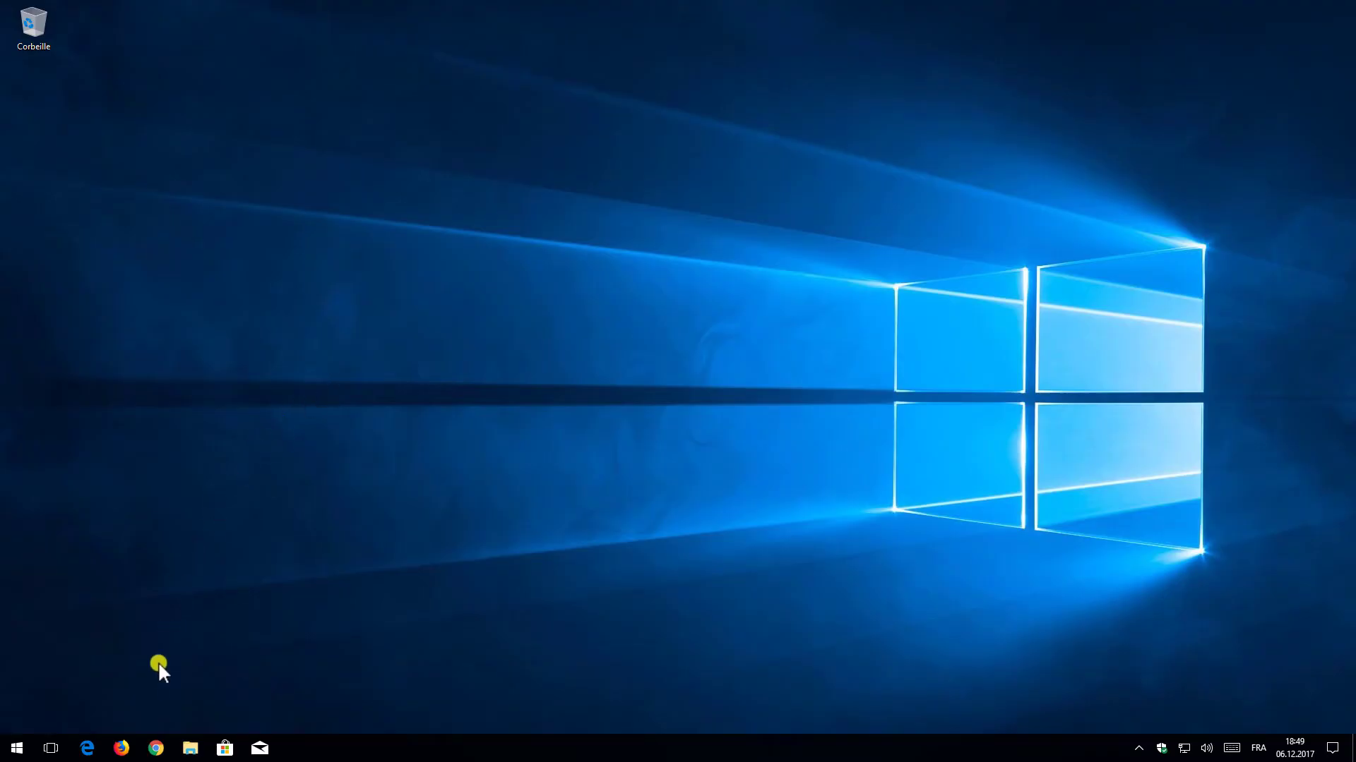
left_click(156, 749)
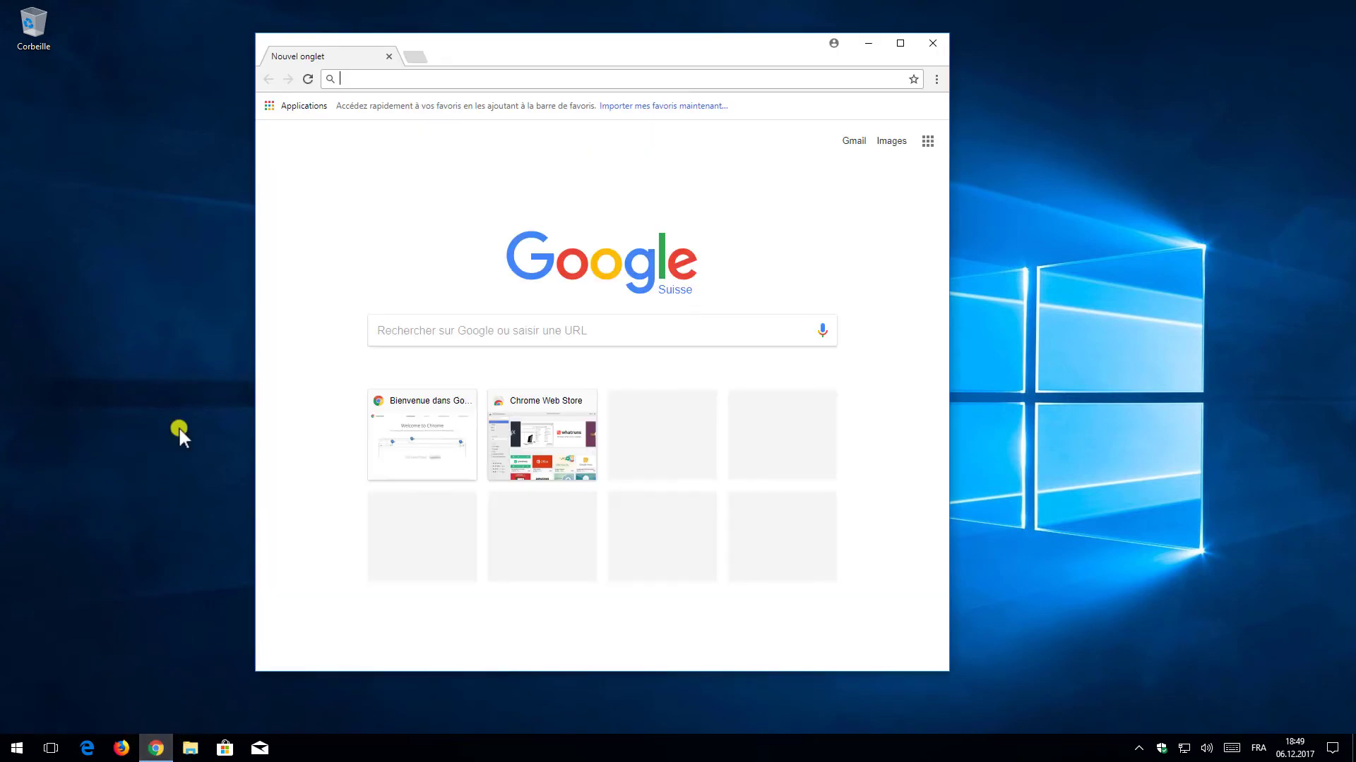
left_click(363, 76)
type("u")
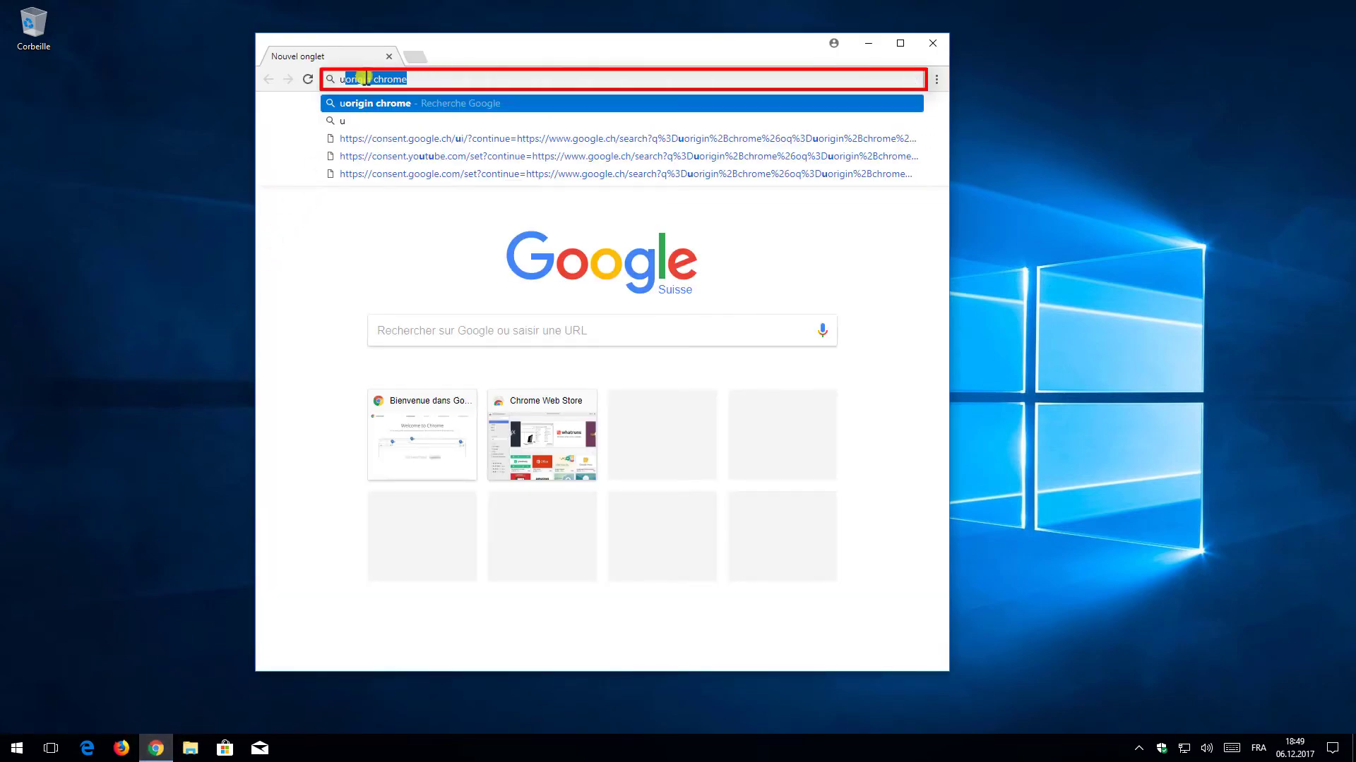
type("origin chrome")
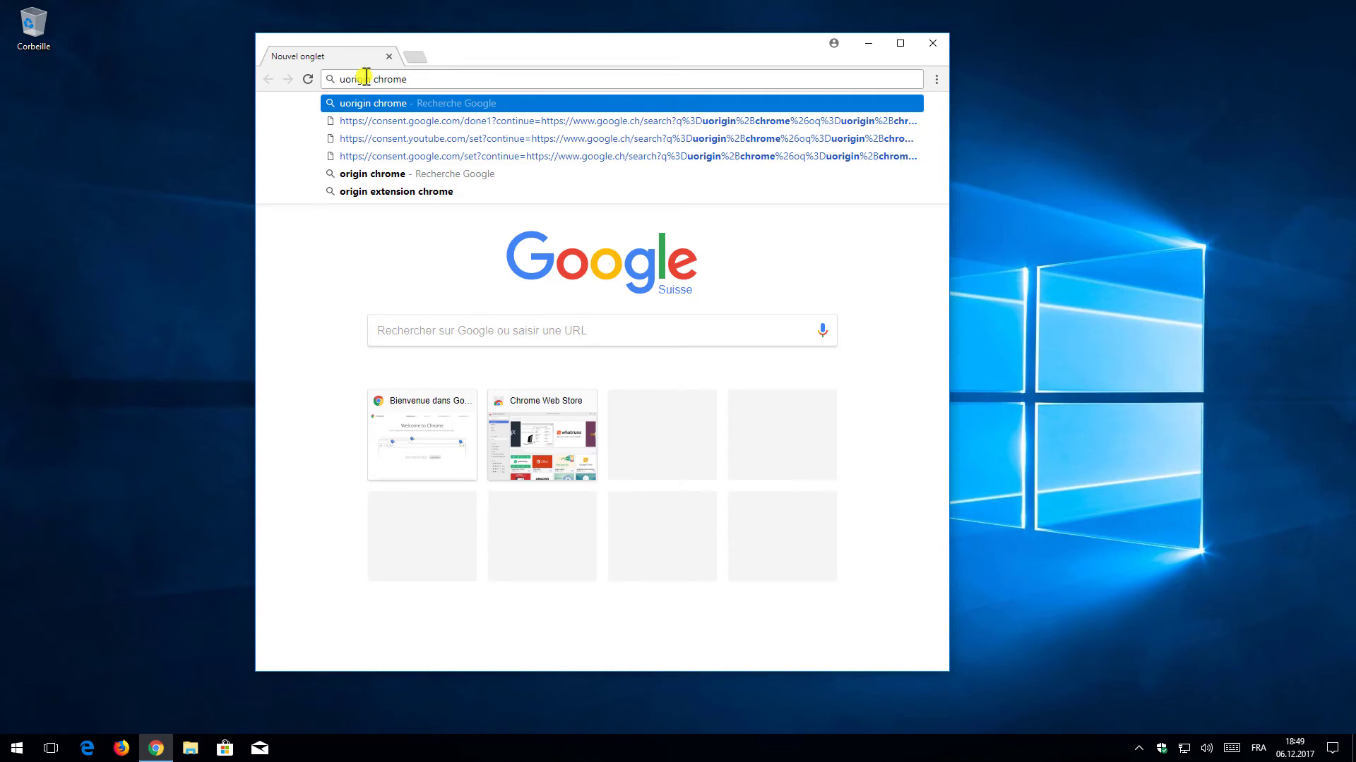
key("Return")
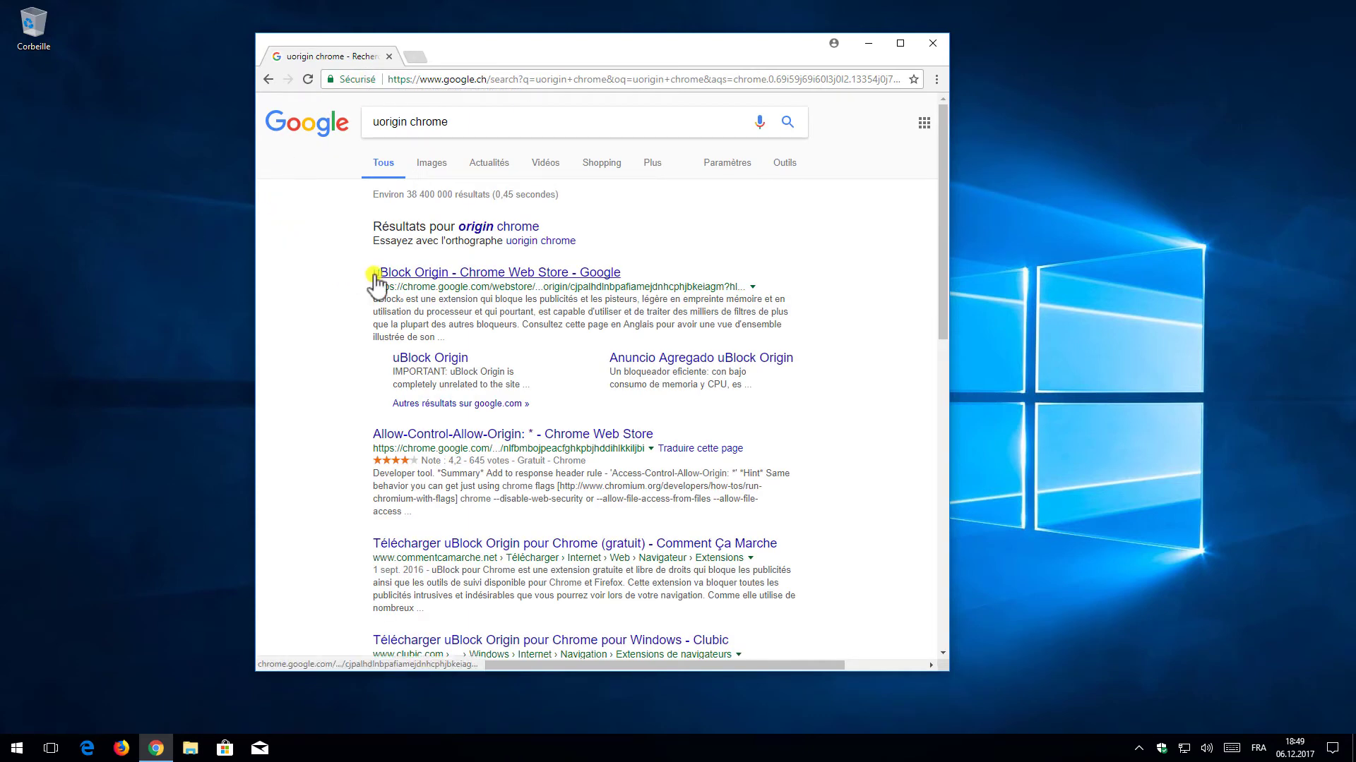
Open the uBlock Origin page in the Chrome Web Store and add the extension to Chrome, accepting its permissions
left_click(544, 274)
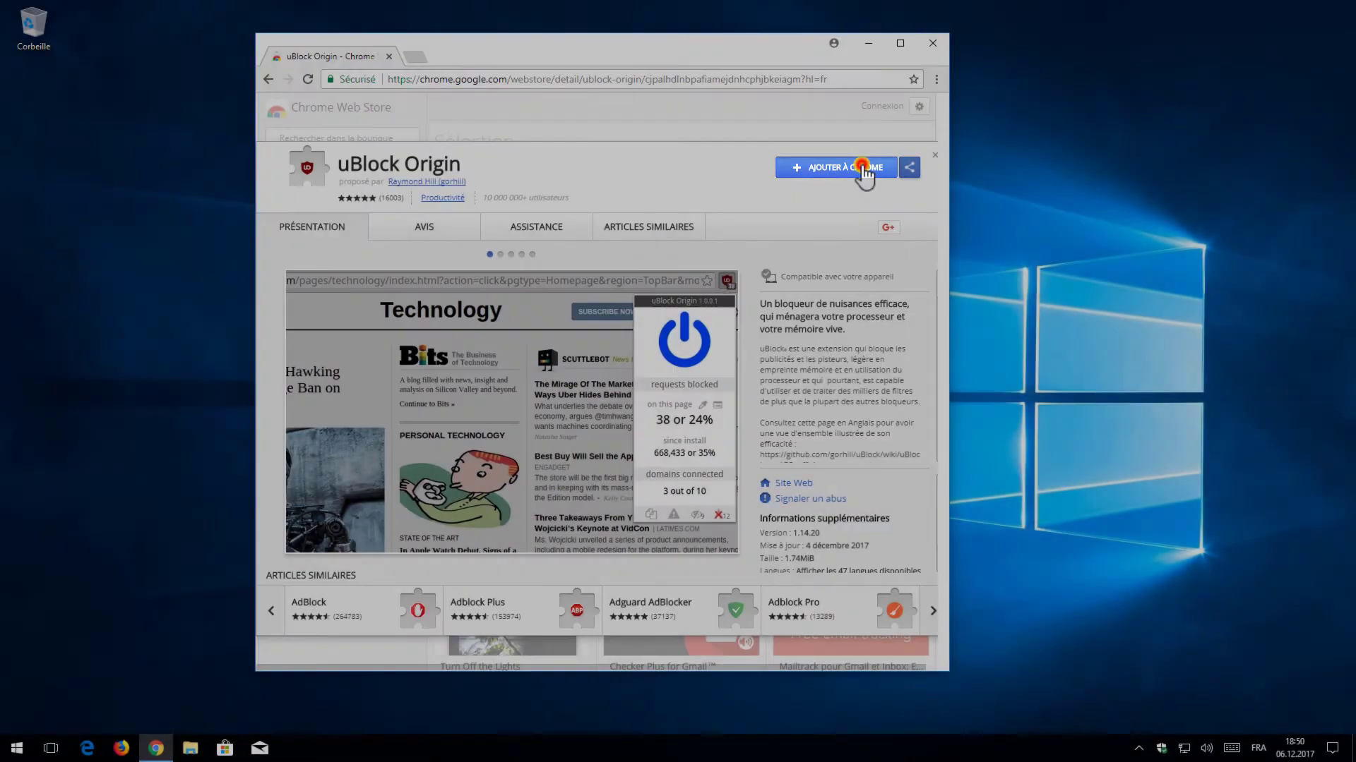
left_click(863, 169)
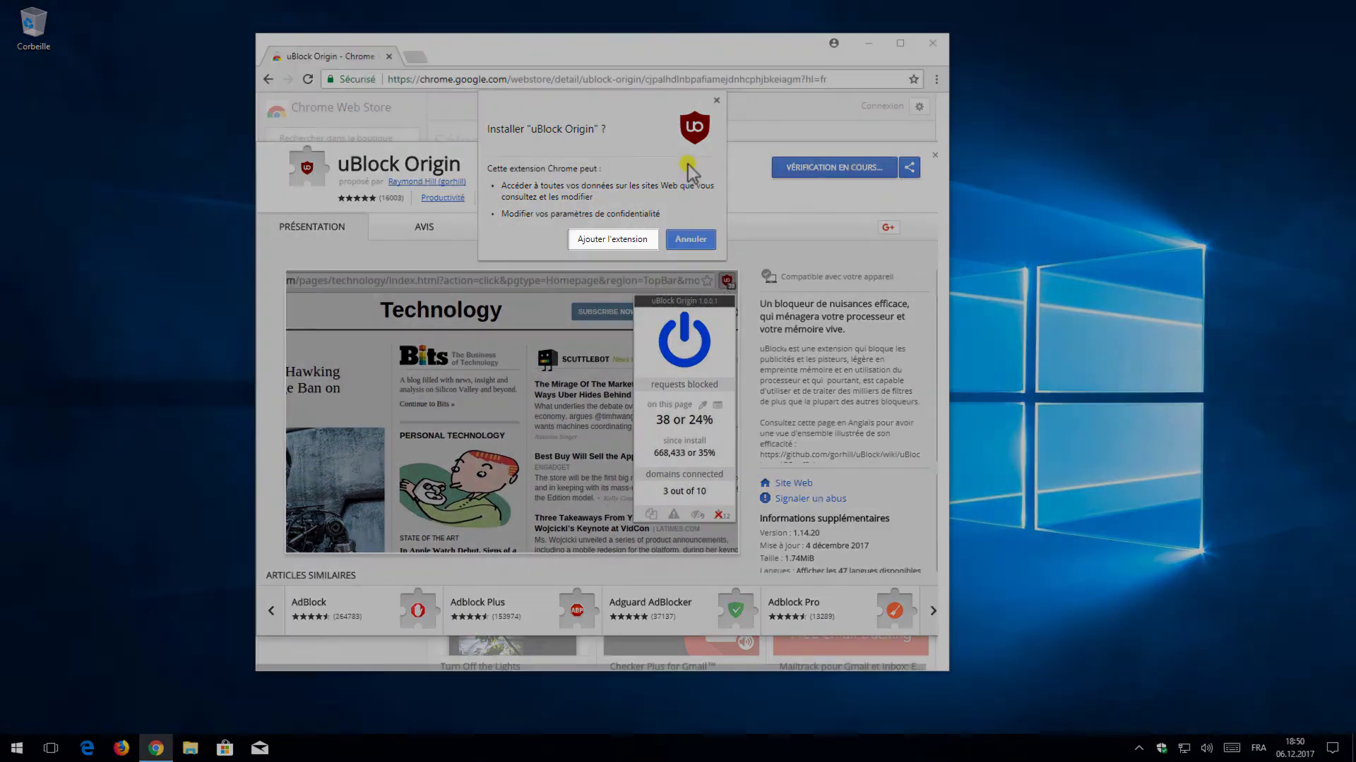
left_click(612, 239)
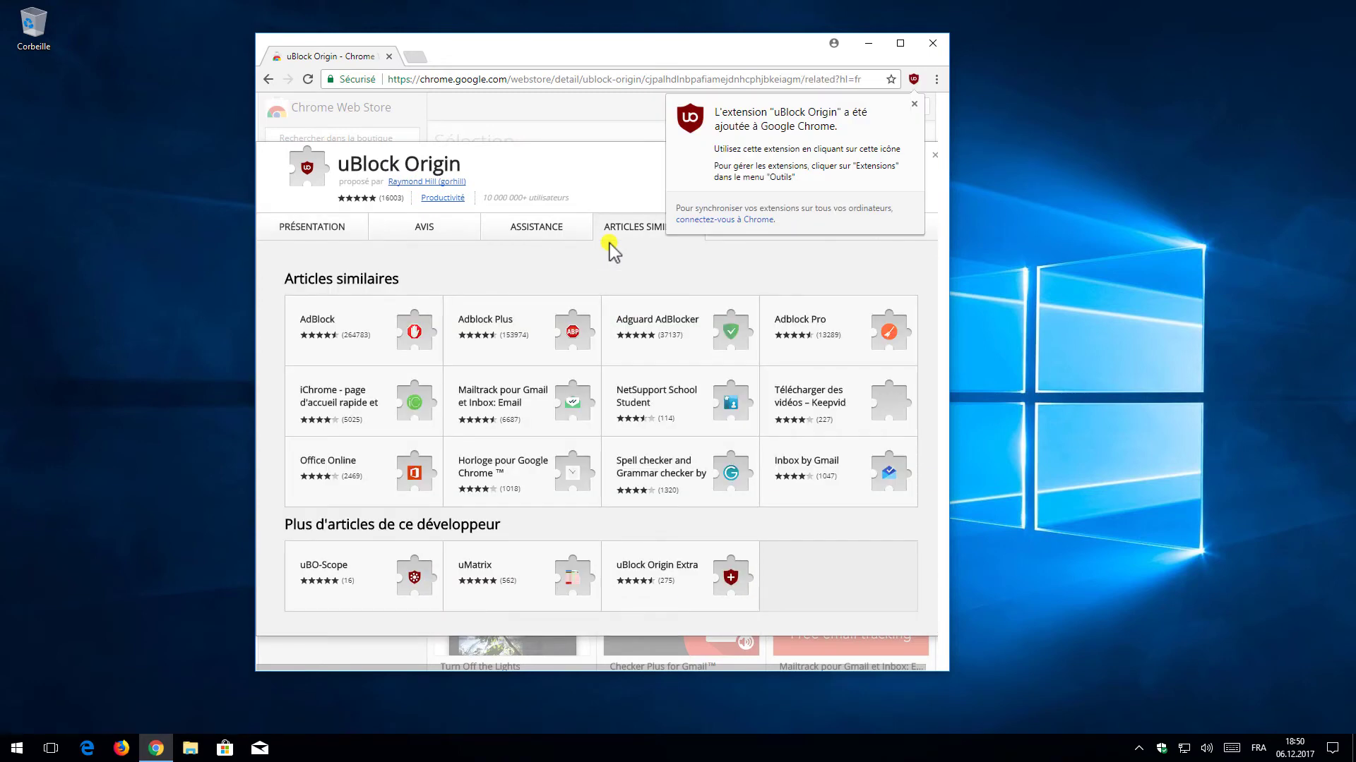
Load lemonde.fr in Chrome and display the uBlock Origin controls and blocking statistics for the site
left_click(519, 78)
type("lemonde.fr")
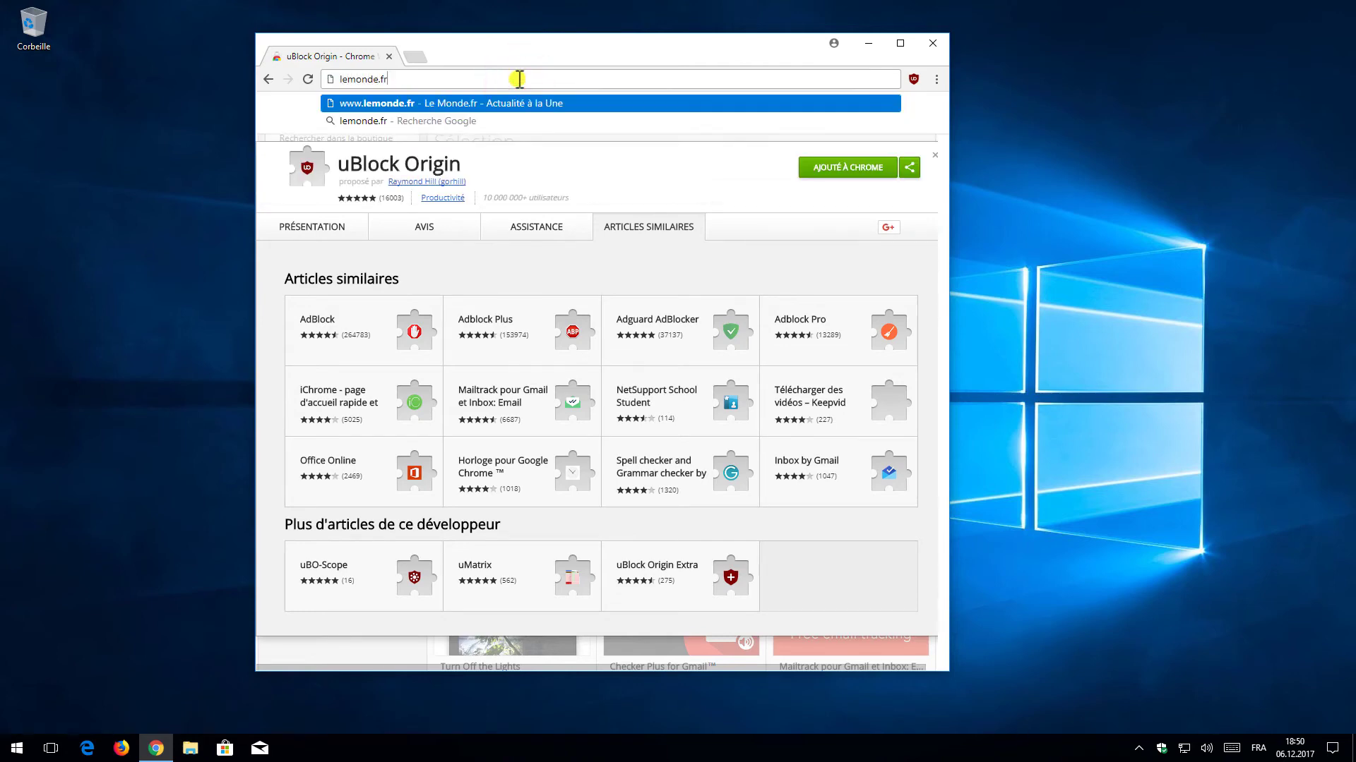
key("Return")
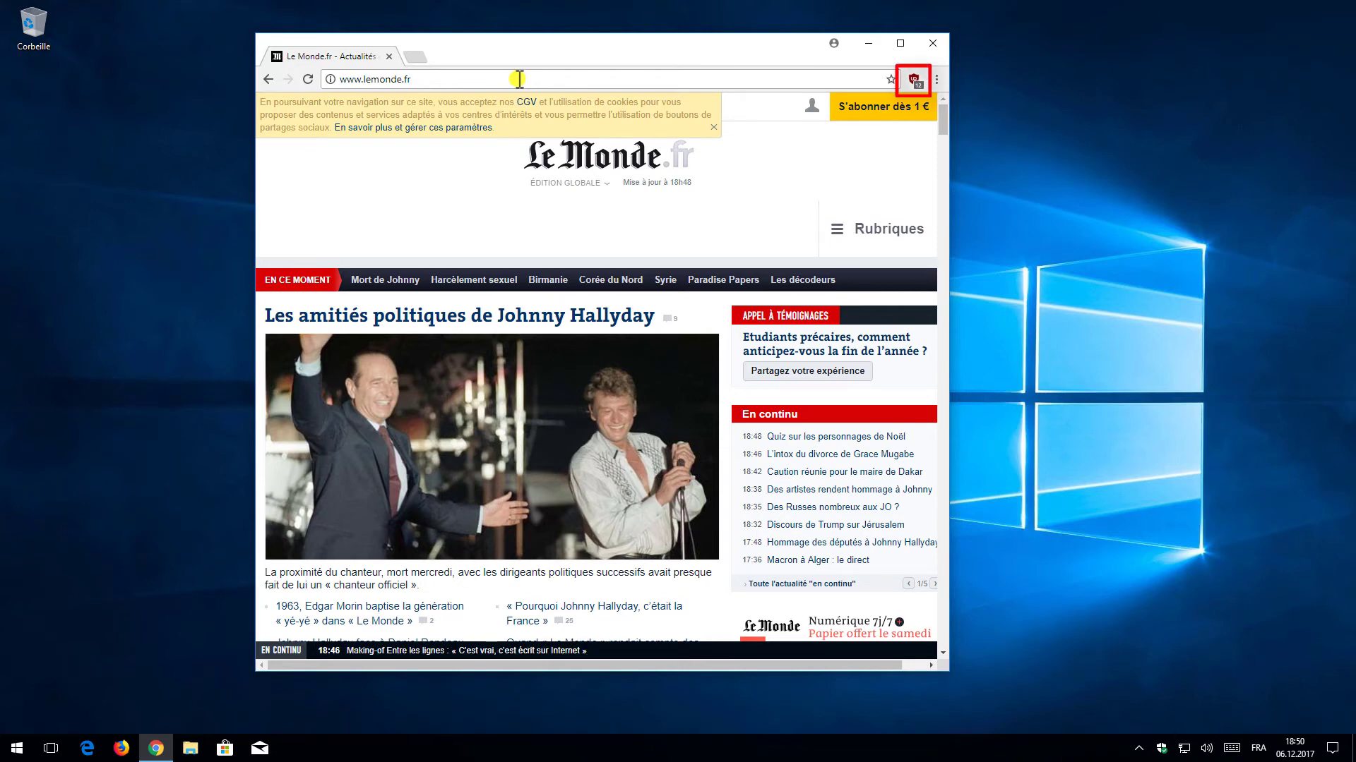
left_click(913, 83)
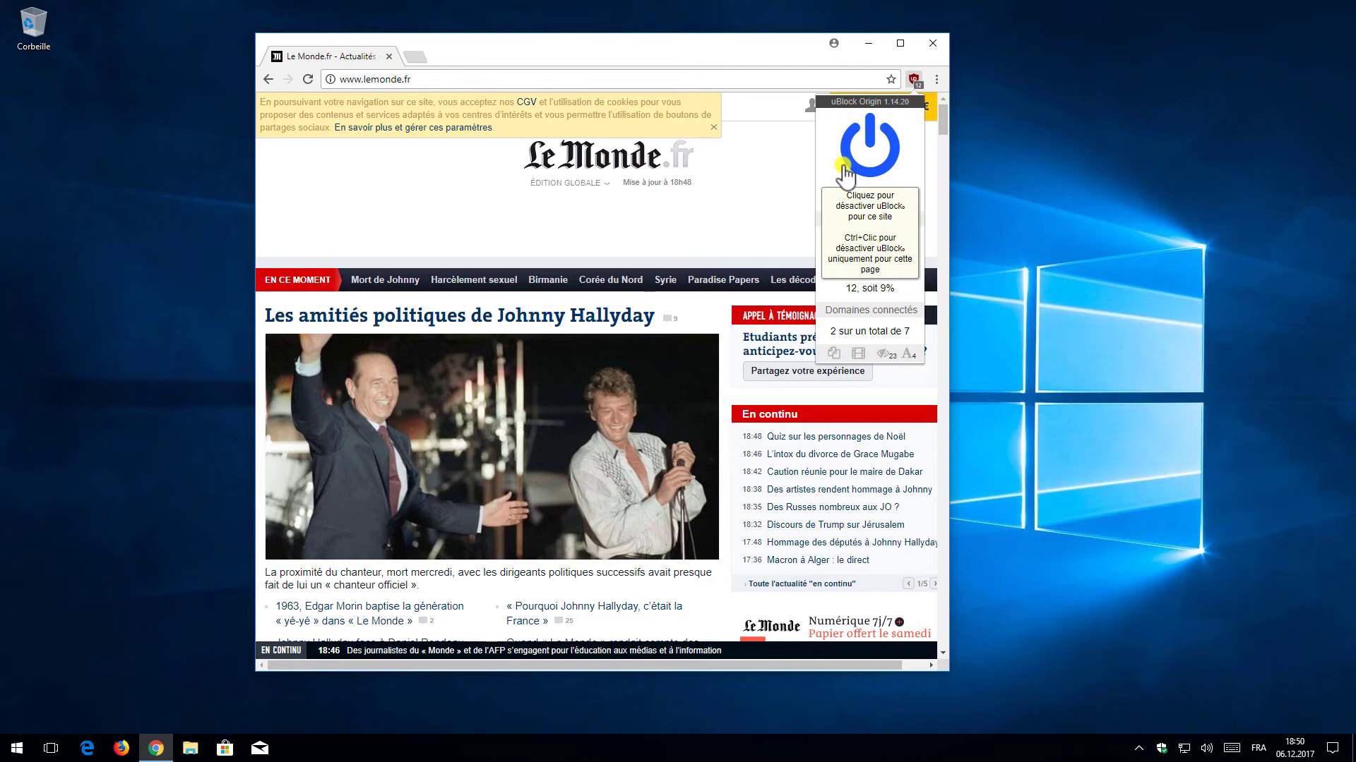
Close Chrome, switch to Microsoft Edge and open the Microsoft Store listing of Edge extensions
left_click(944, 47)
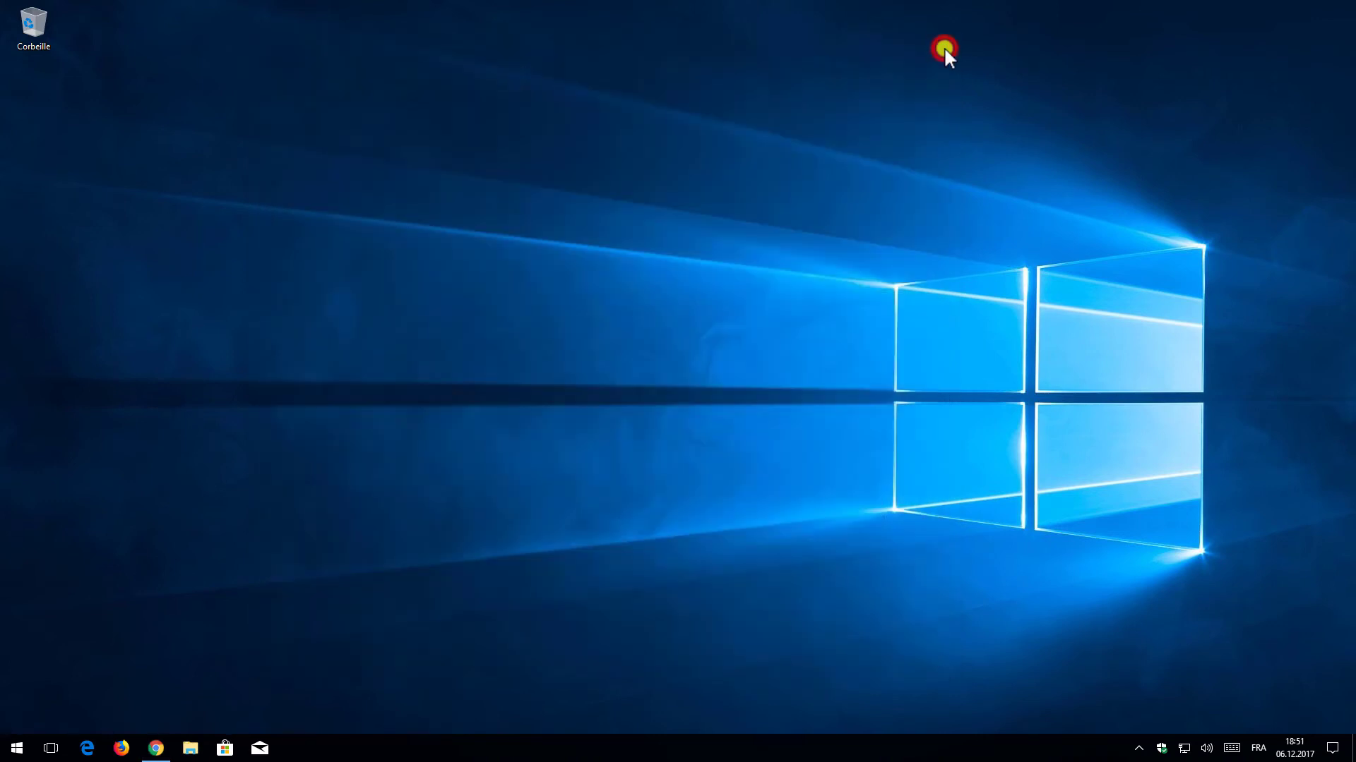
left_click(87, 748)
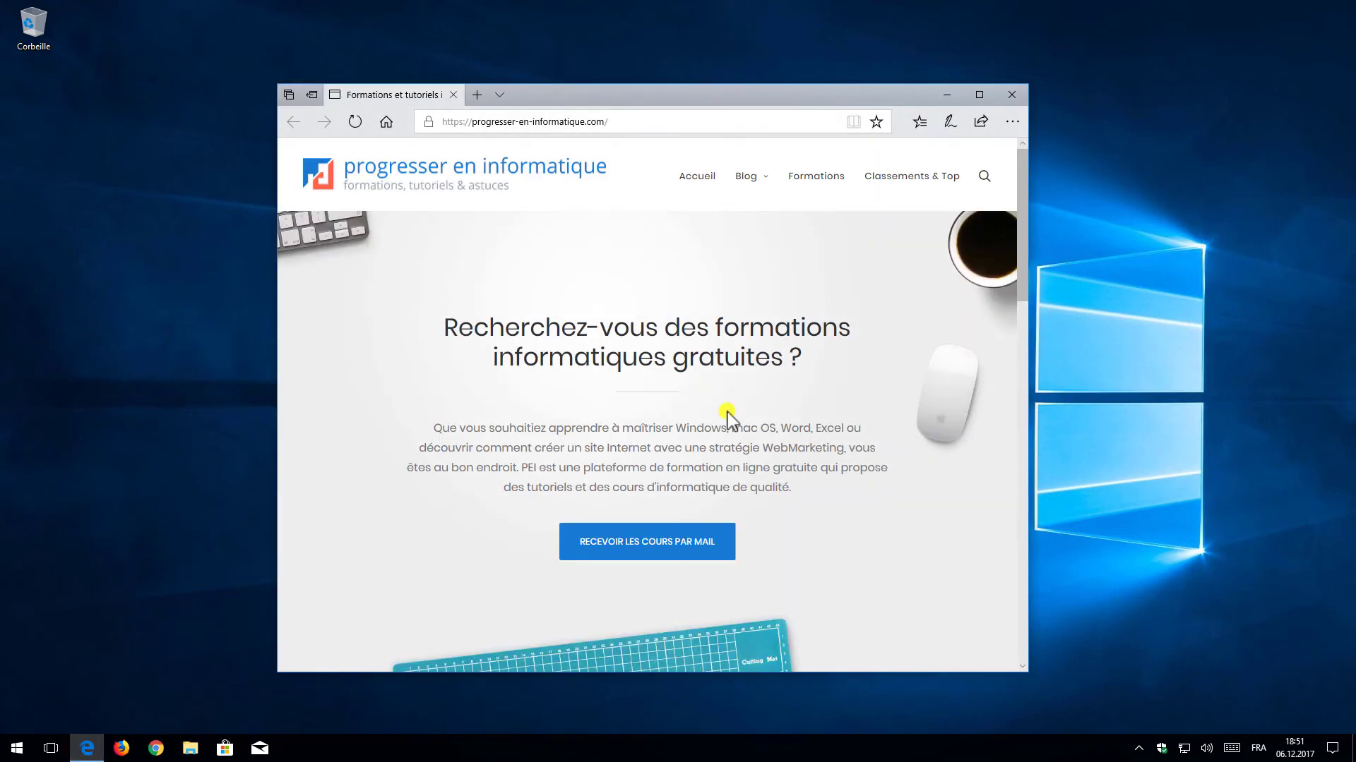
left_click(1005, 120)
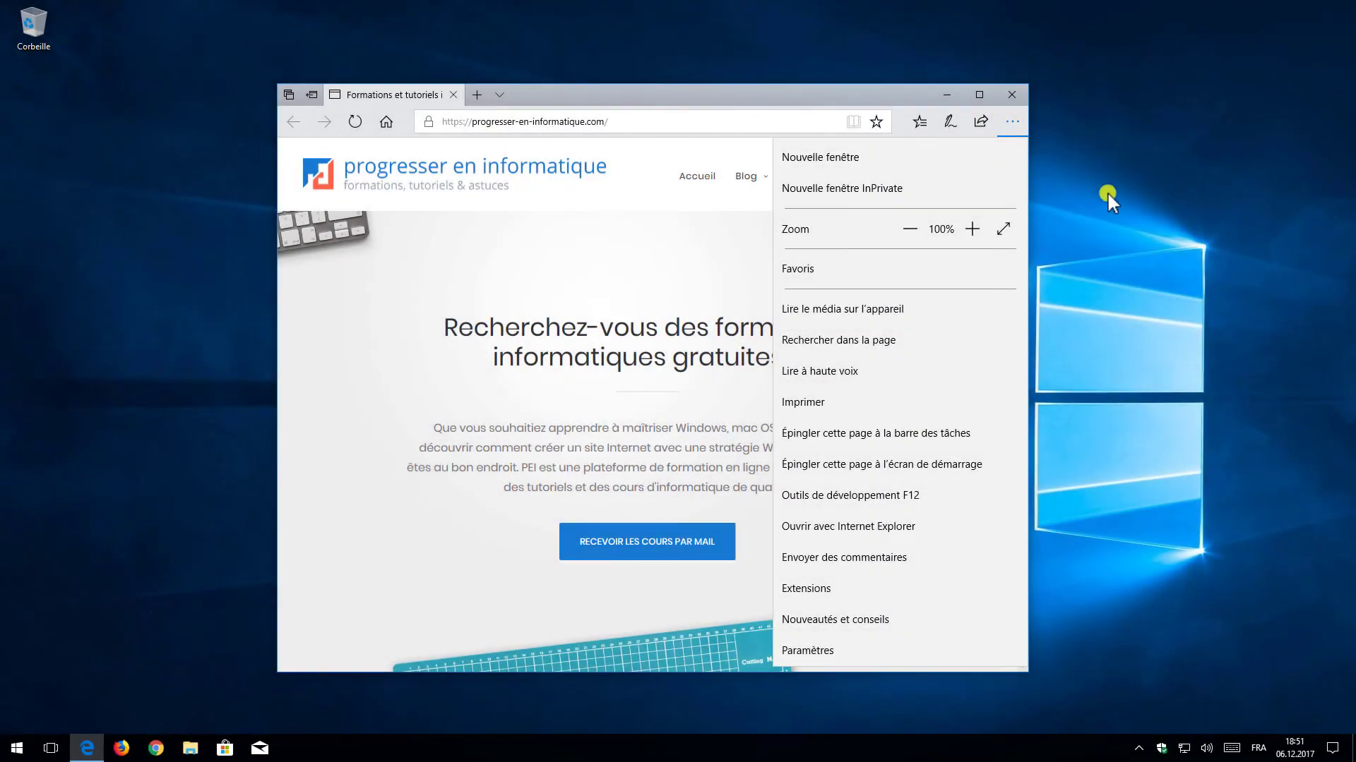
left_click(825, 588)
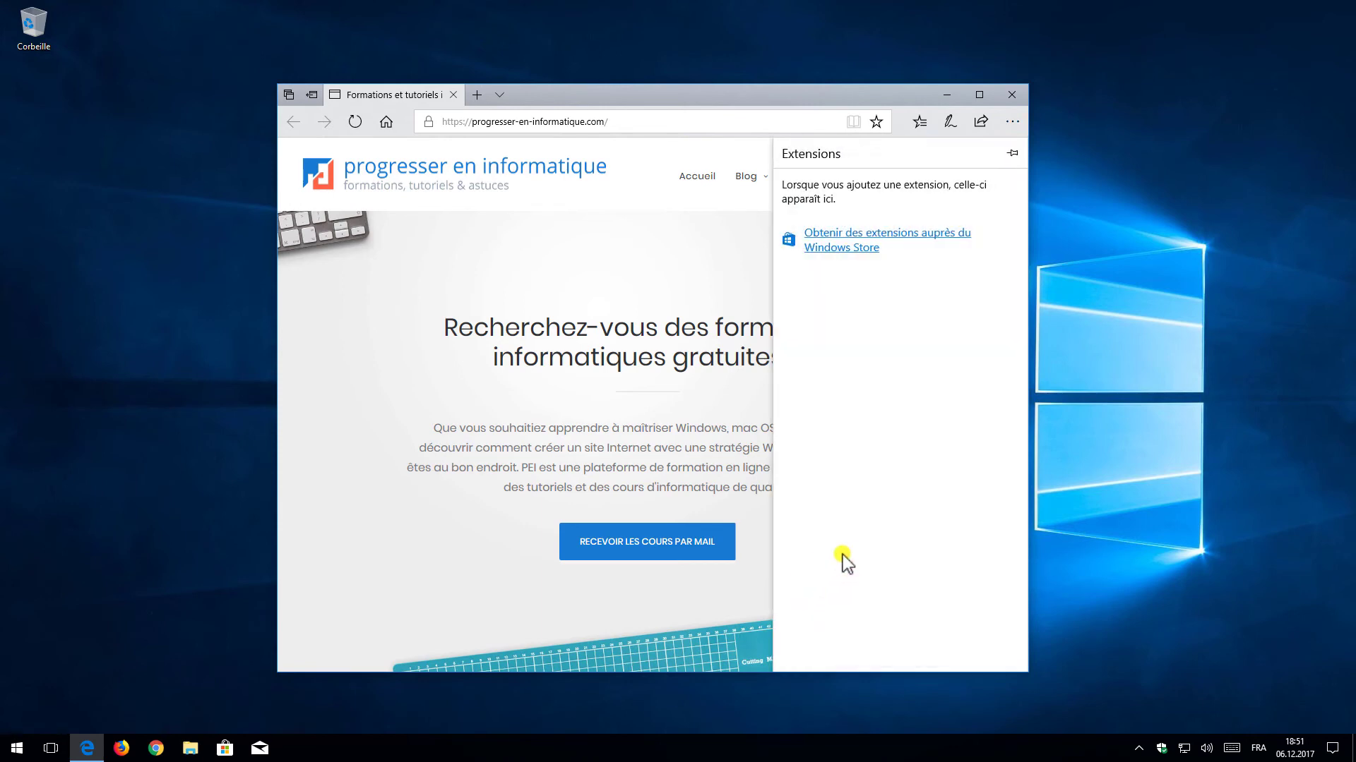
left_click(849, 249)
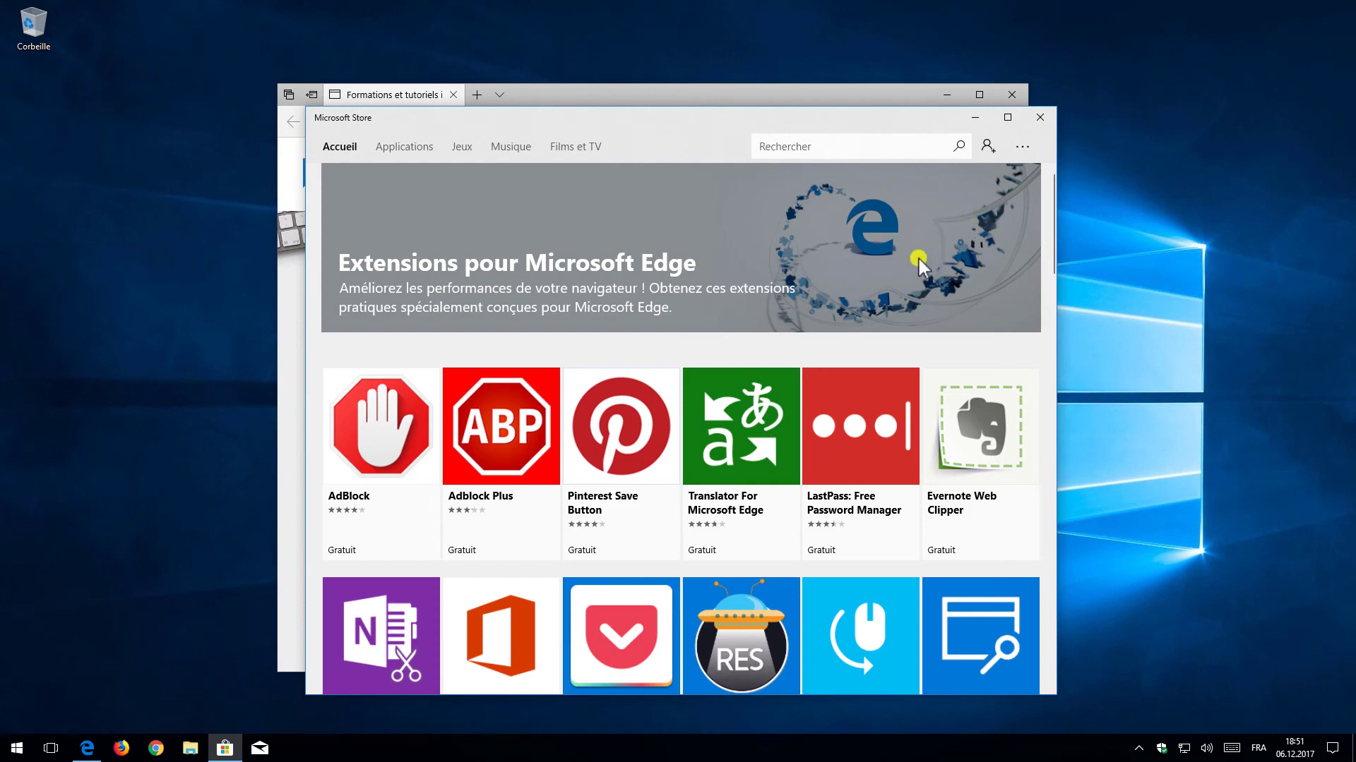
Find uBlock Origin among the Edge extensions in the Microsoft Store and open its product page
scroll(905, 265, "down", 3)
scroll(905, 265, "down", 9)
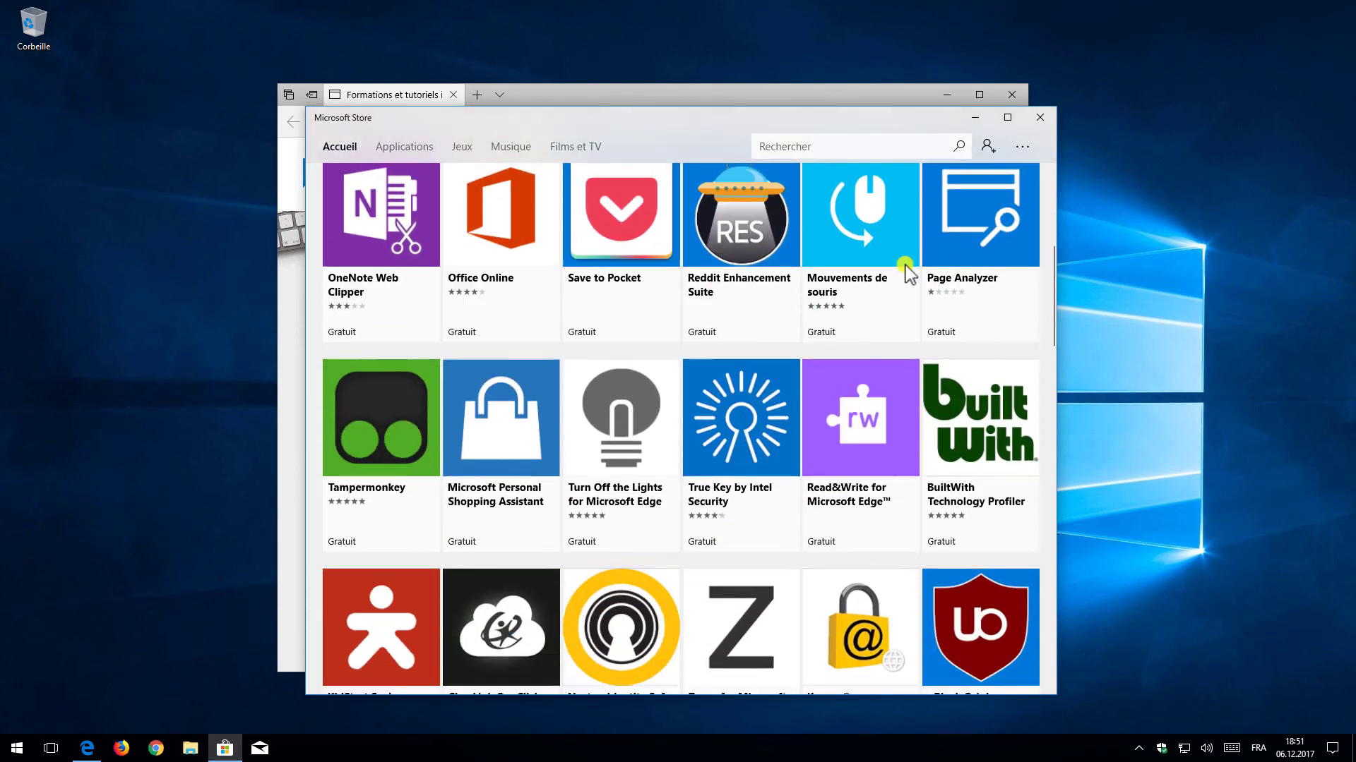
scroll(907, 272, "down", 2)
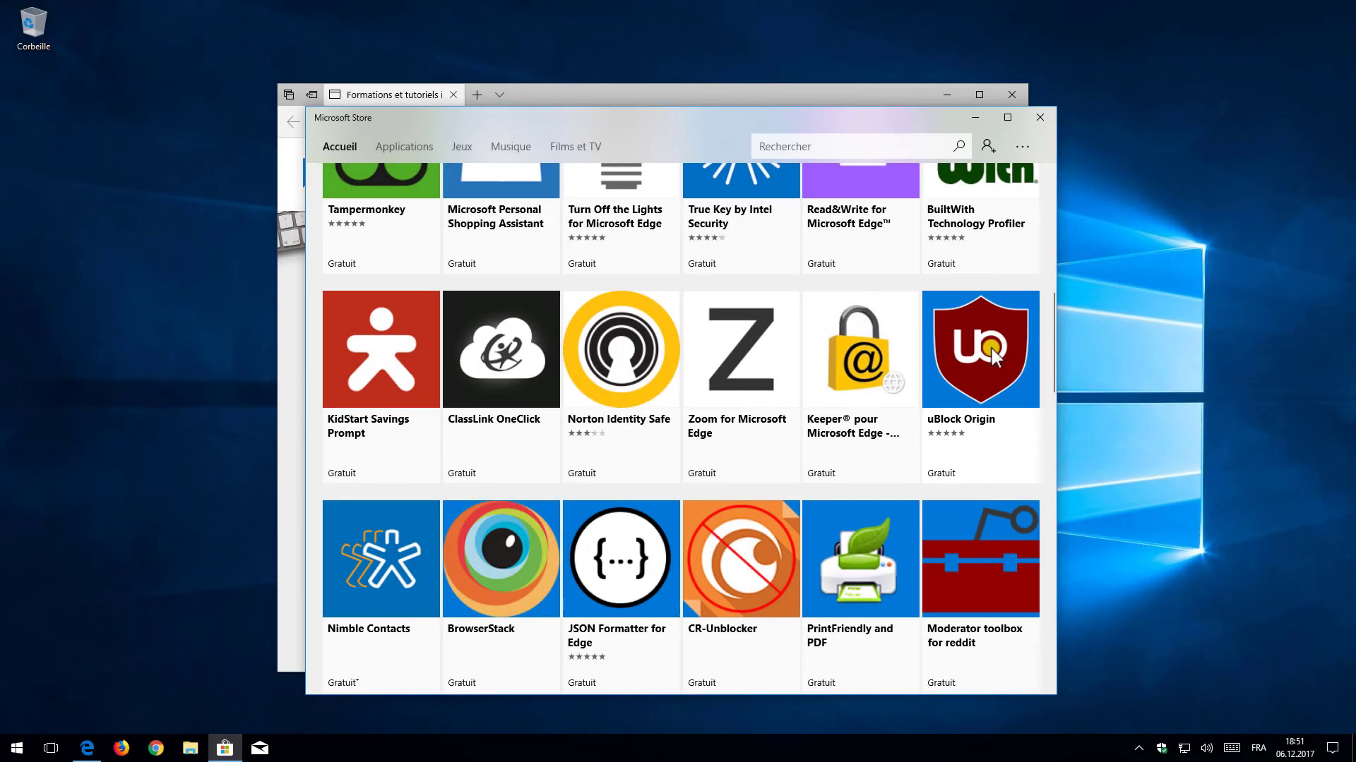
left_click(992, 348)
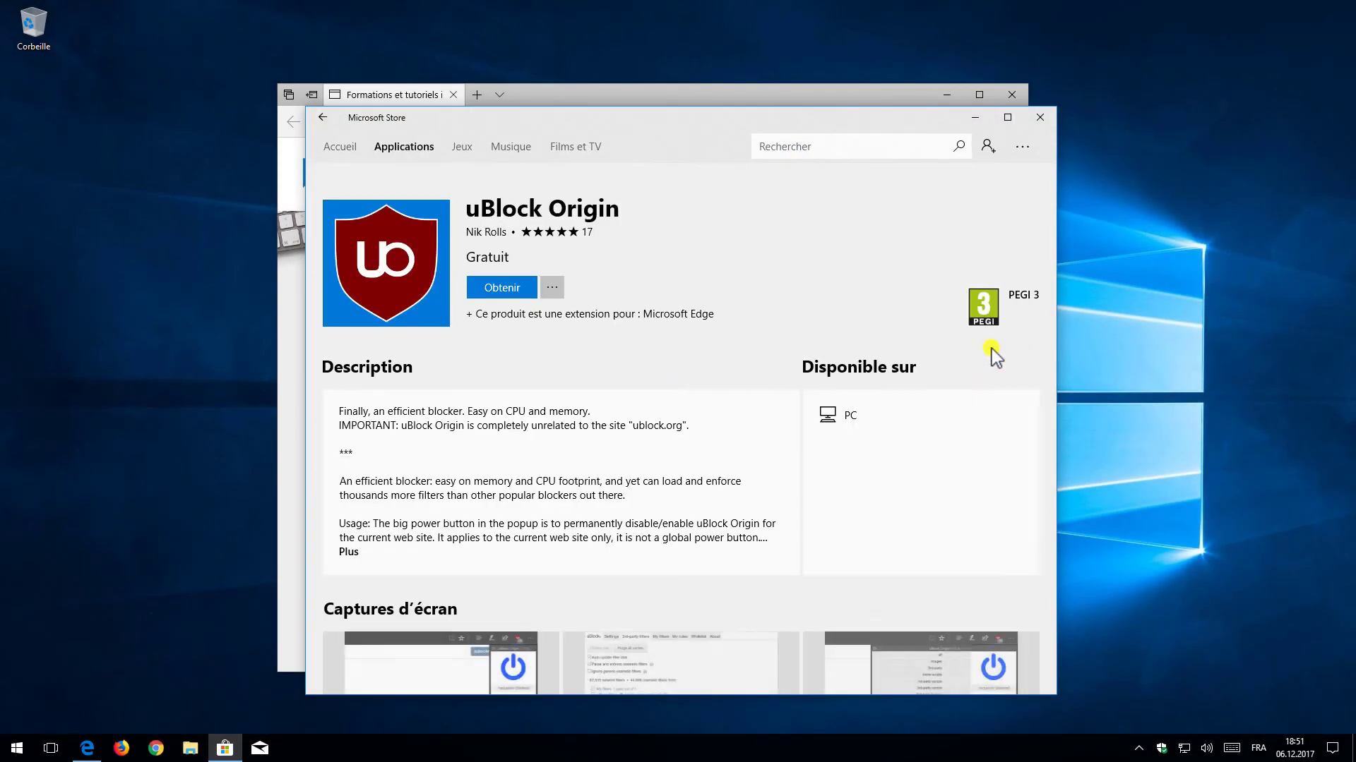
Install uBlock Origin from the Microsoft Store, launch it in Edge and activate the extension with its requested permissions
left_click(499, 287)
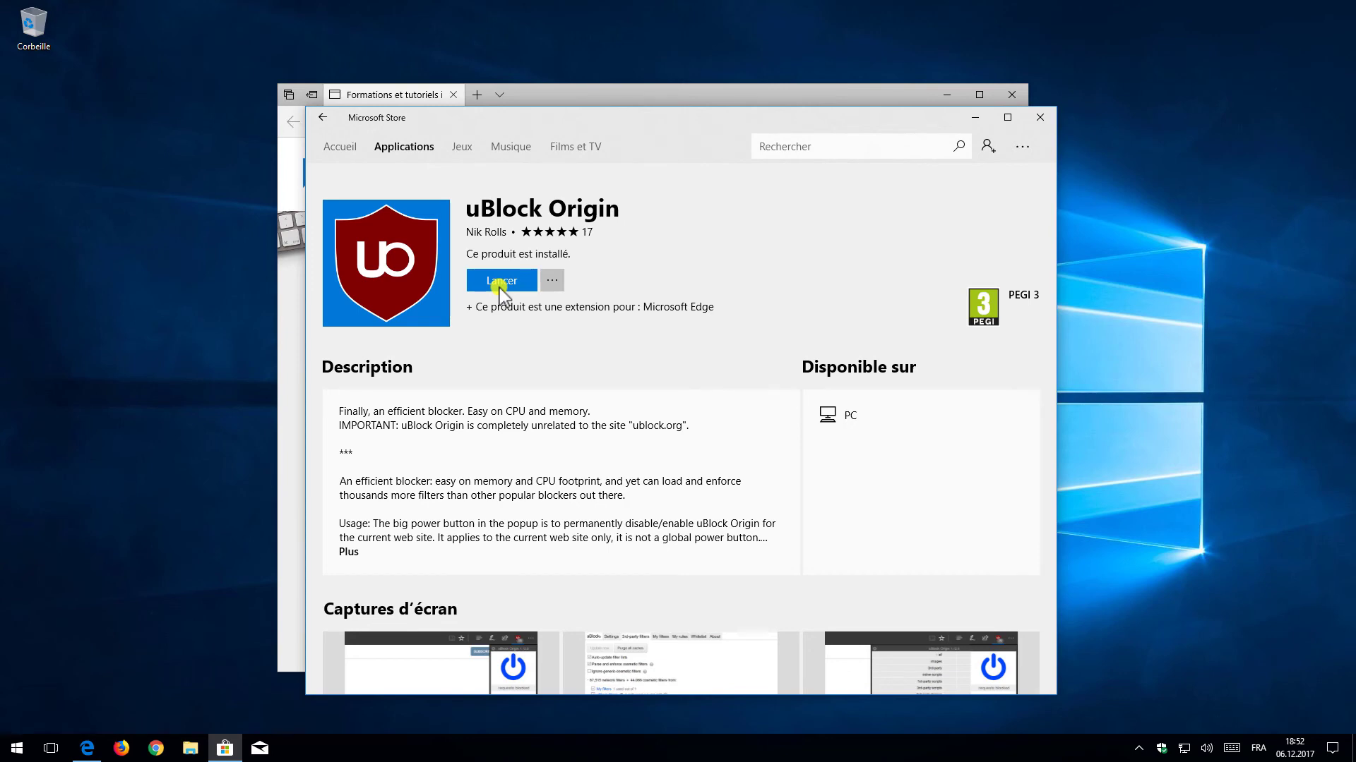
left_click(508, 281)
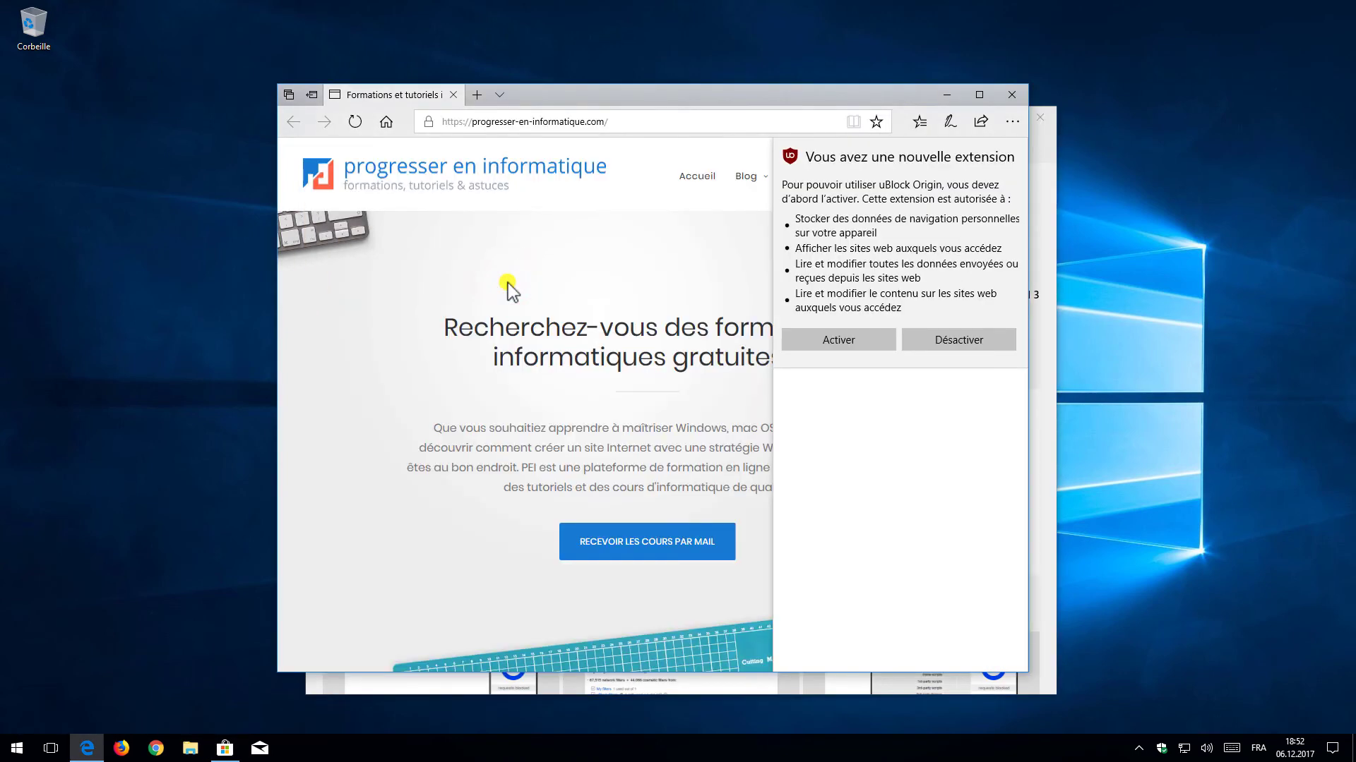
left_click(836, 339)
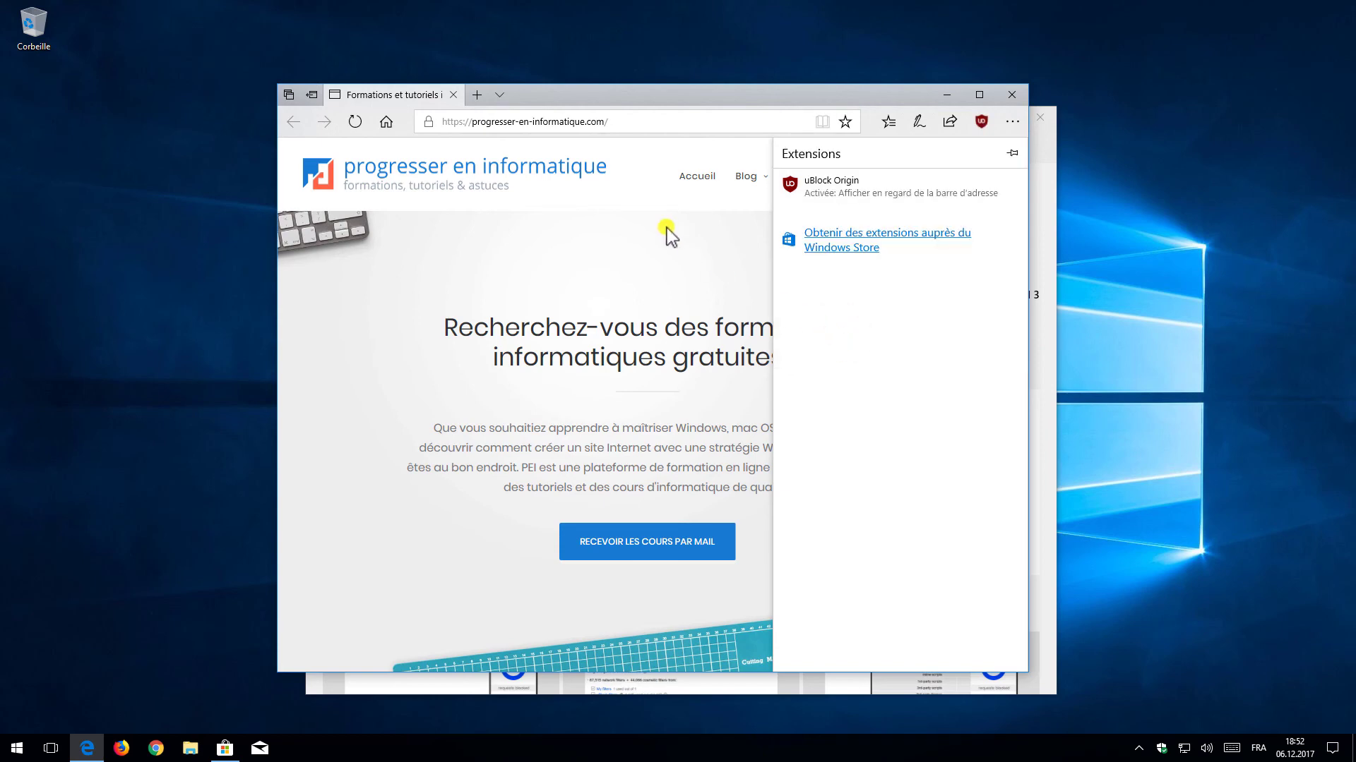
Load lemonde.fr in Edge and display the uBlock Origin controls and blocked-request statistics for the page
left_click(625, 119)
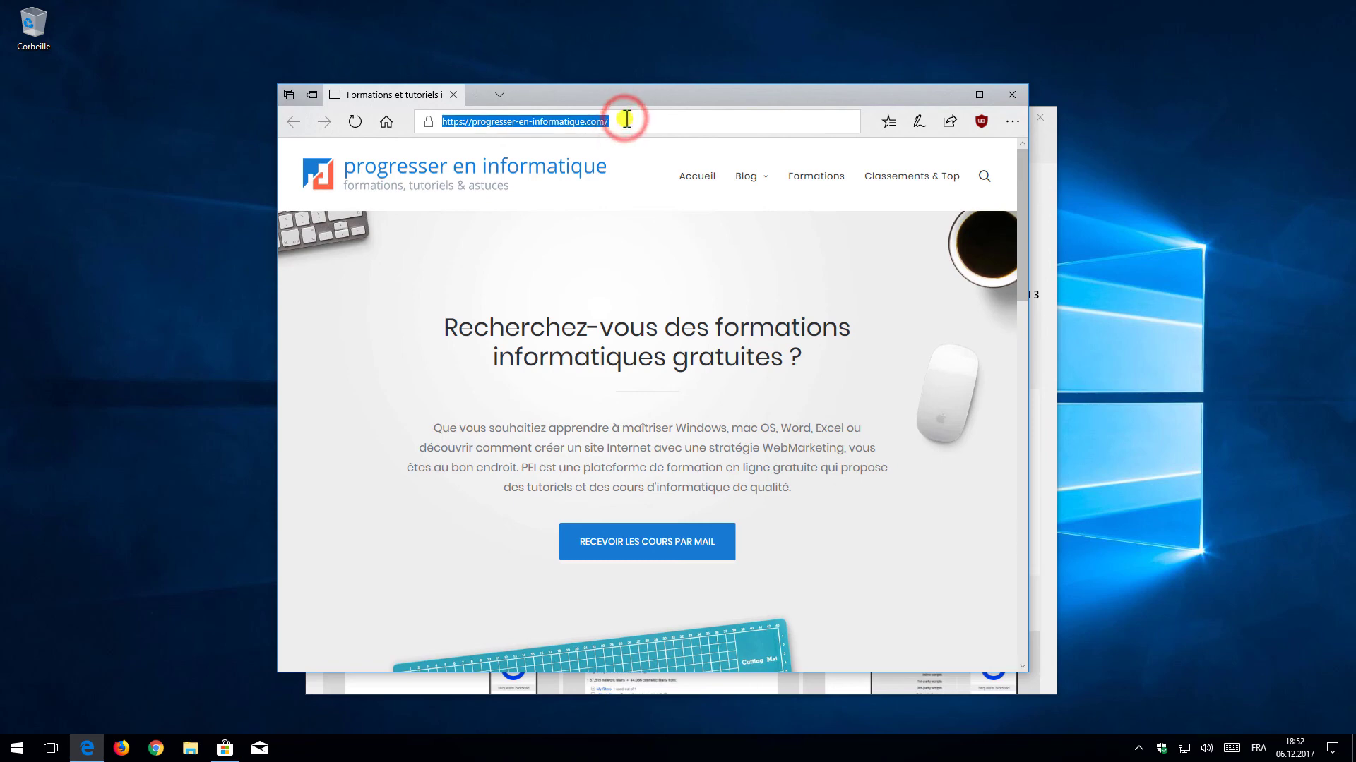
type("lemonde.fr")
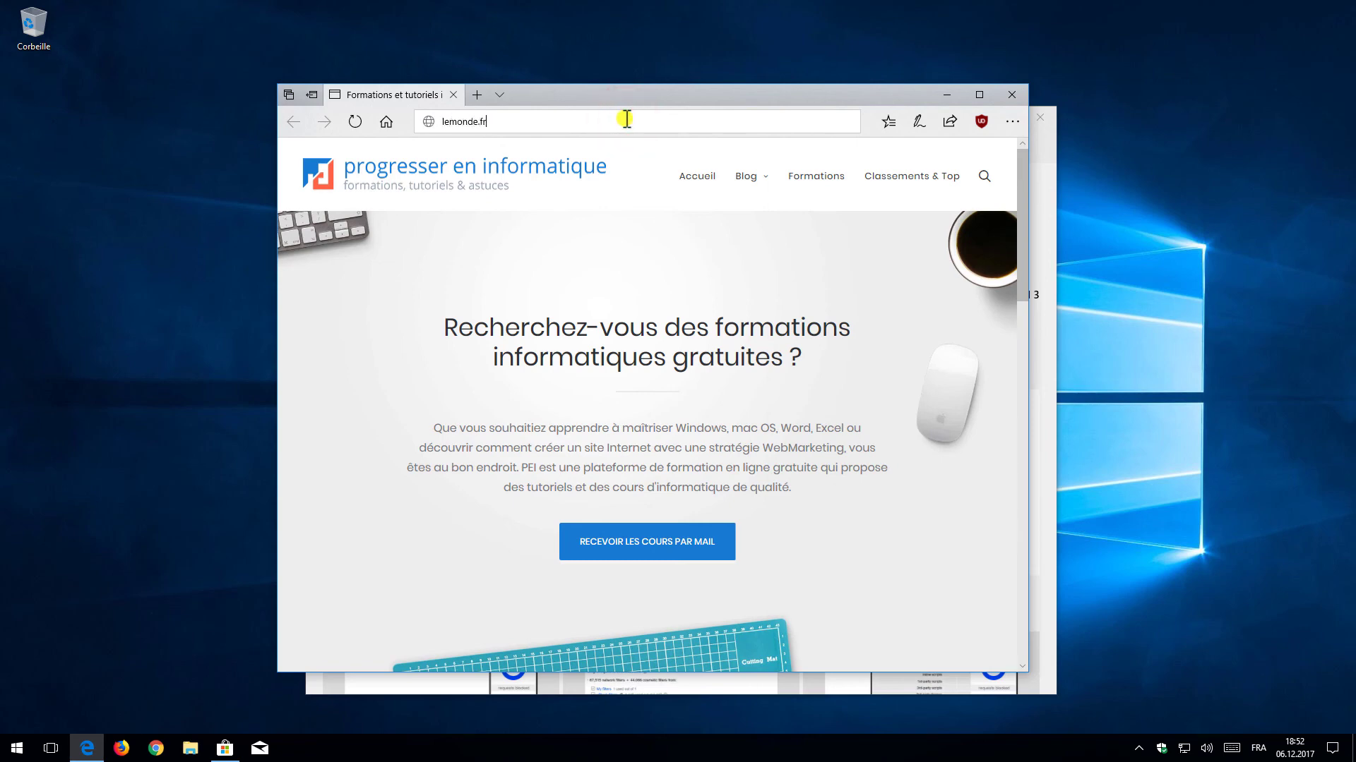
key("Return")
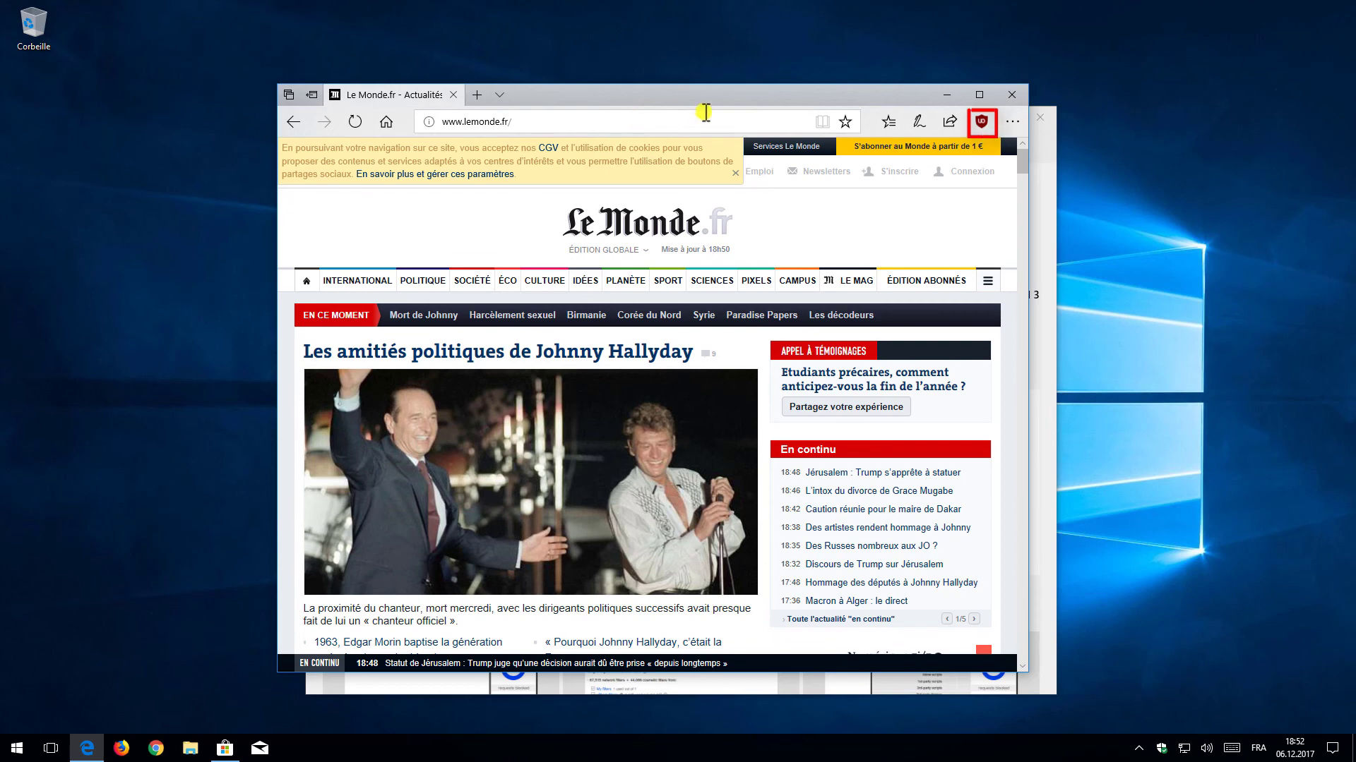
left_click(980, 124)
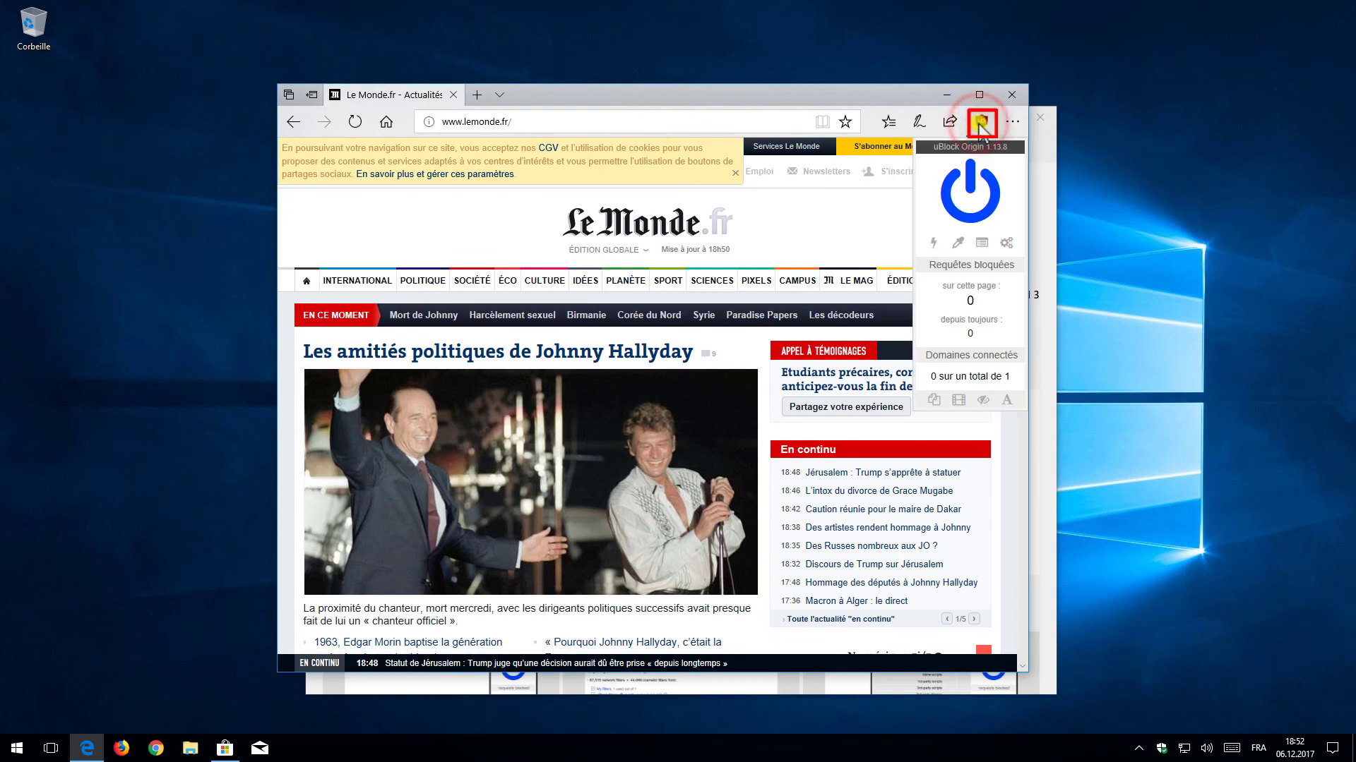